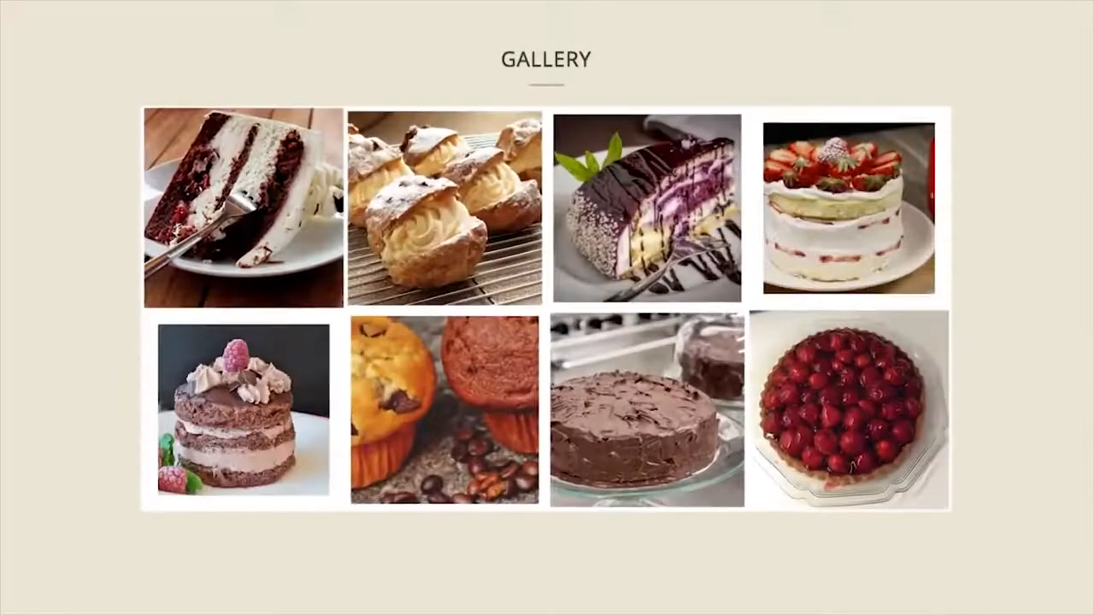
click(459, 241)
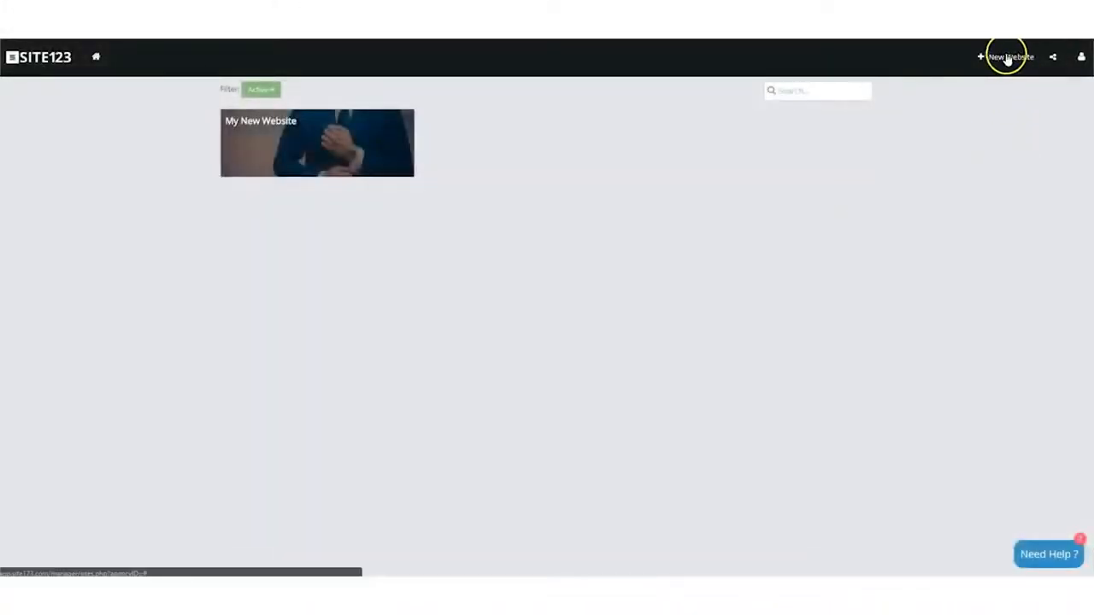
Start a new website and choose to begin from a template instead of a website category.
click(1005, 57)
click(1002, 80)
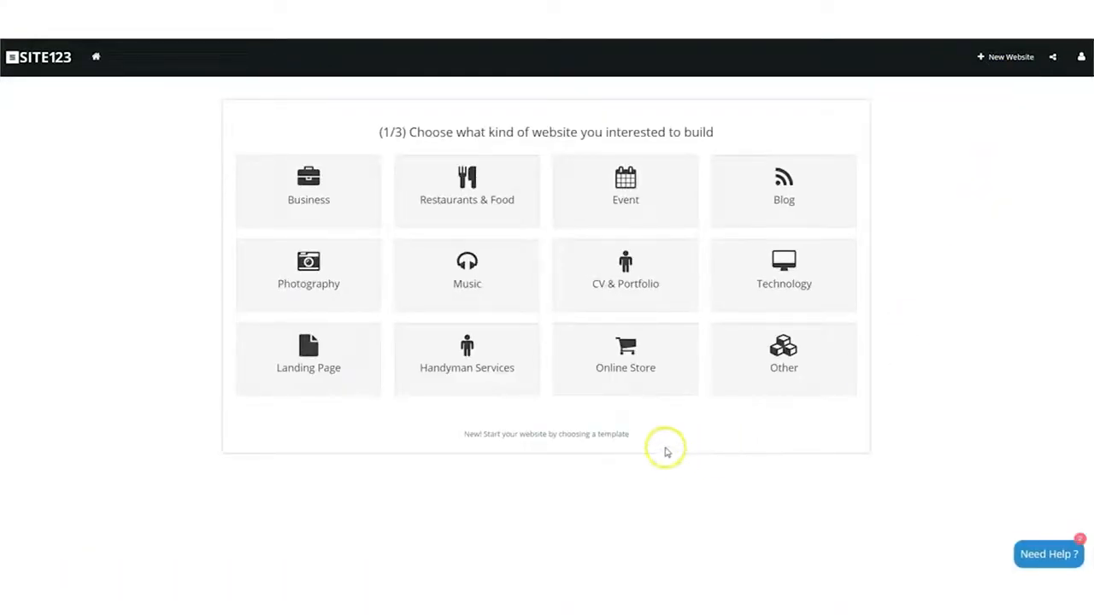
drag(634, 435, 560, 433)
triple_click(533, 442)
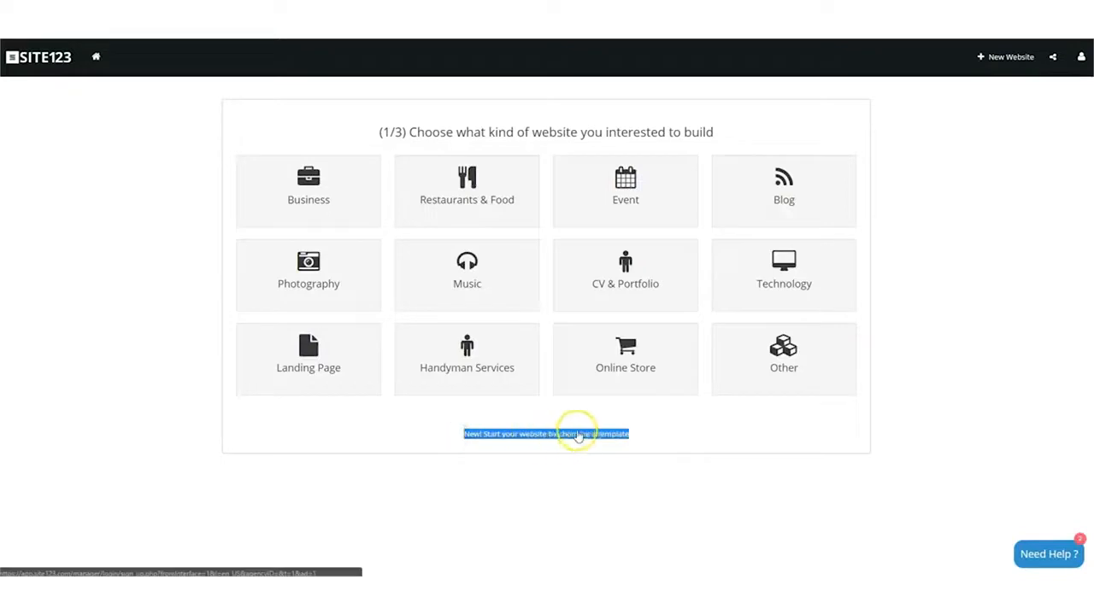
click(556, 440)
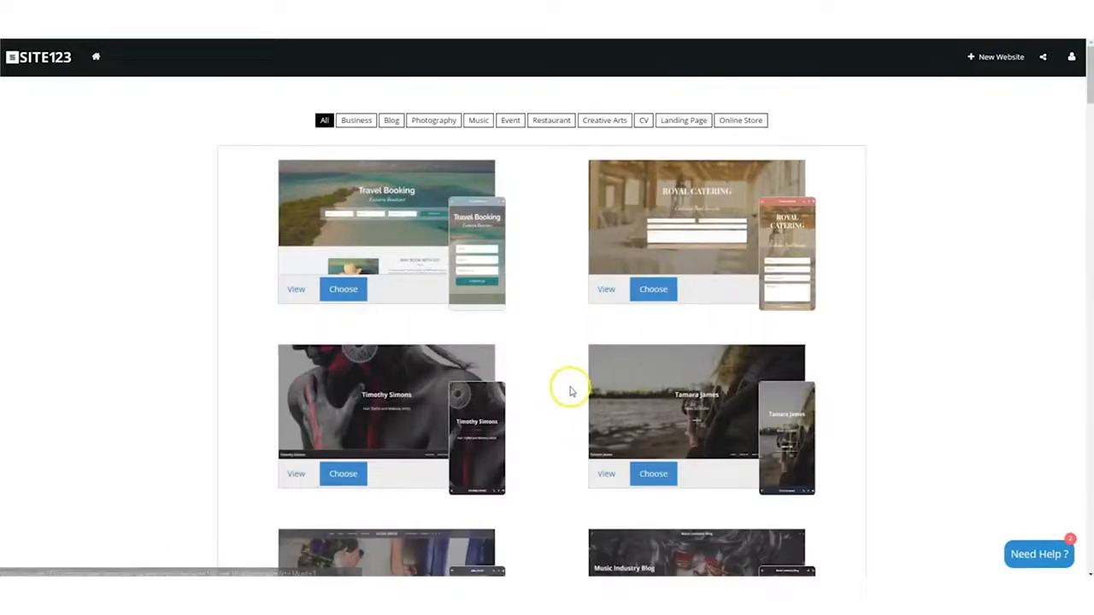
Browse the website templates by category, from Business and Blog through Landing Page and Online Store, and return to the full list.
scroll(556, 419, down, 10)
scroll(560, 393, up, 10)
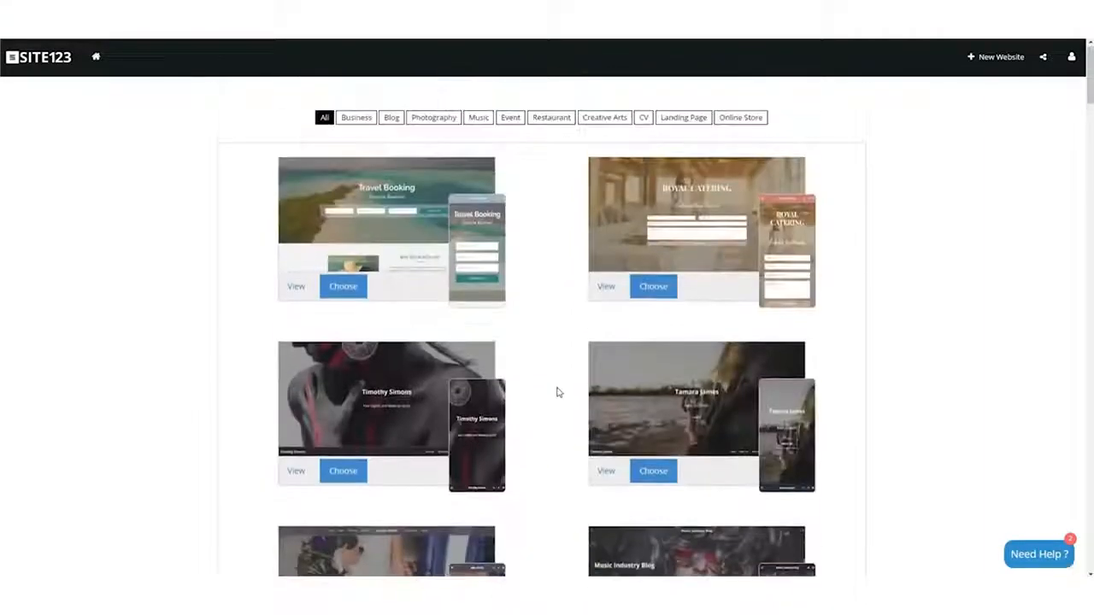
click(436, 207)
click(357, 120)
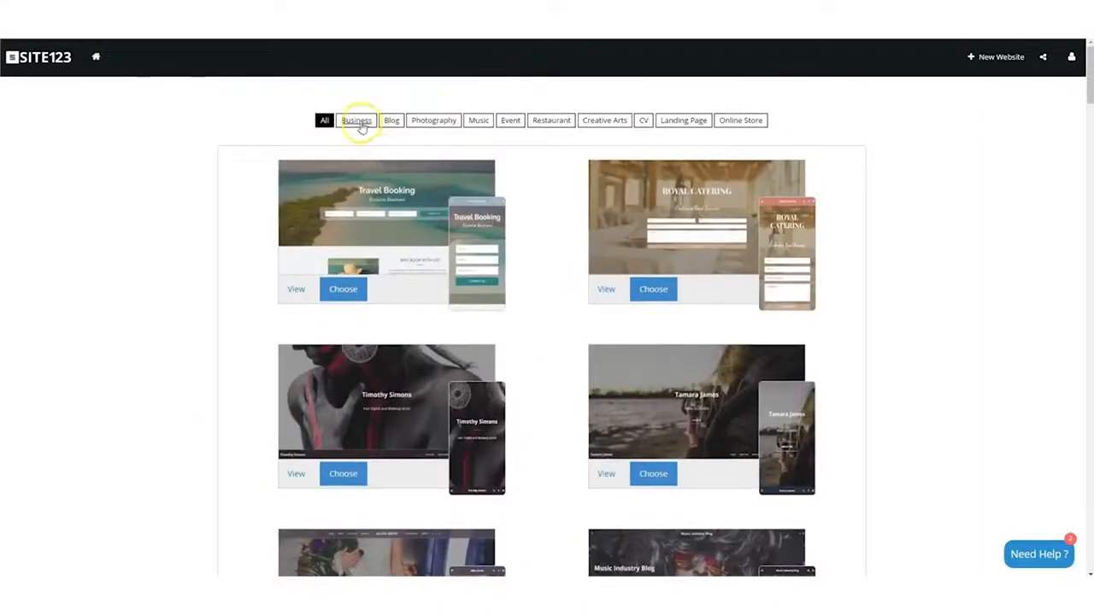
click(393, 121)
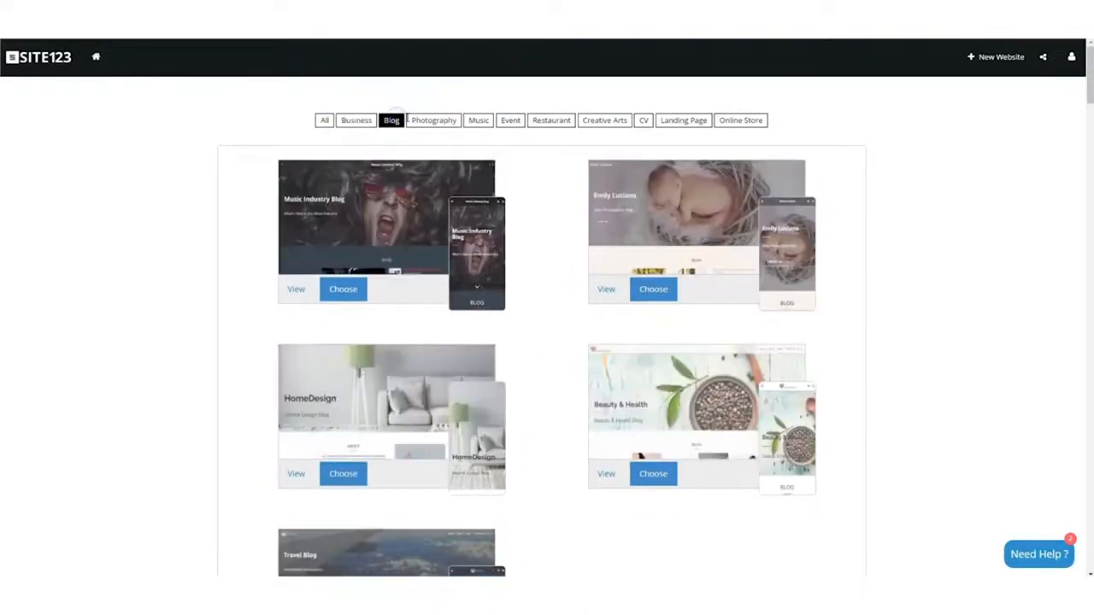
click(481, 121)
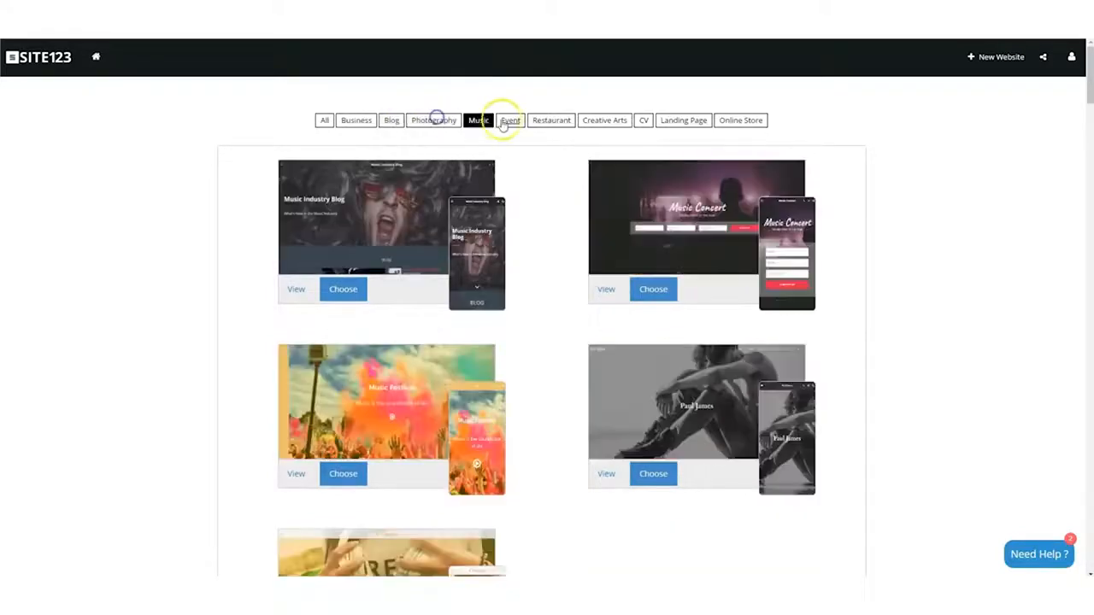
click(510, 121)
click(539, 121)
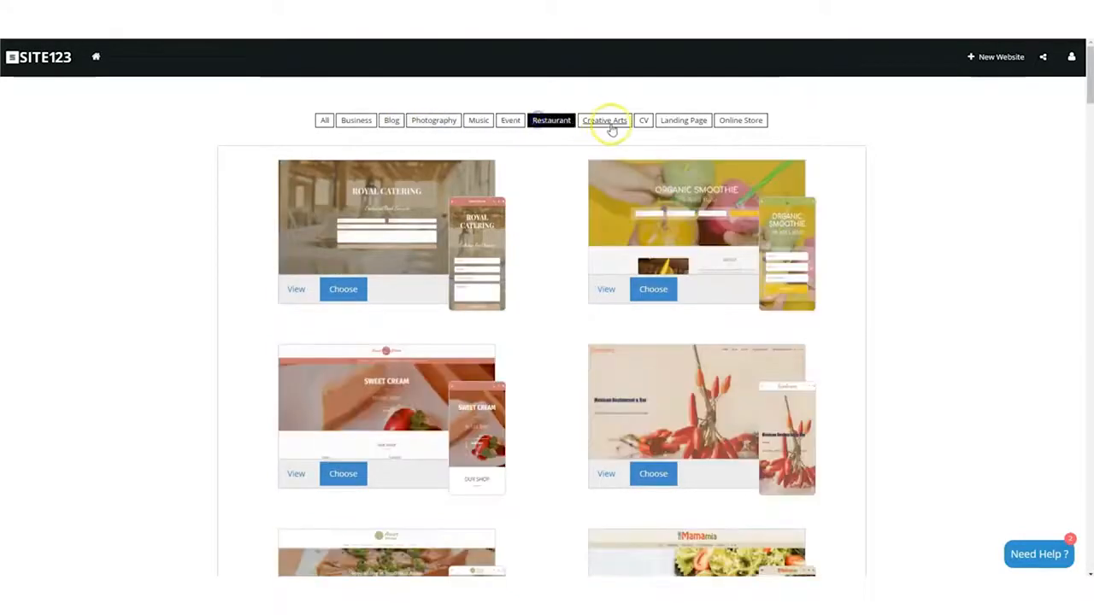
click(624, 122)
click(645, 122)
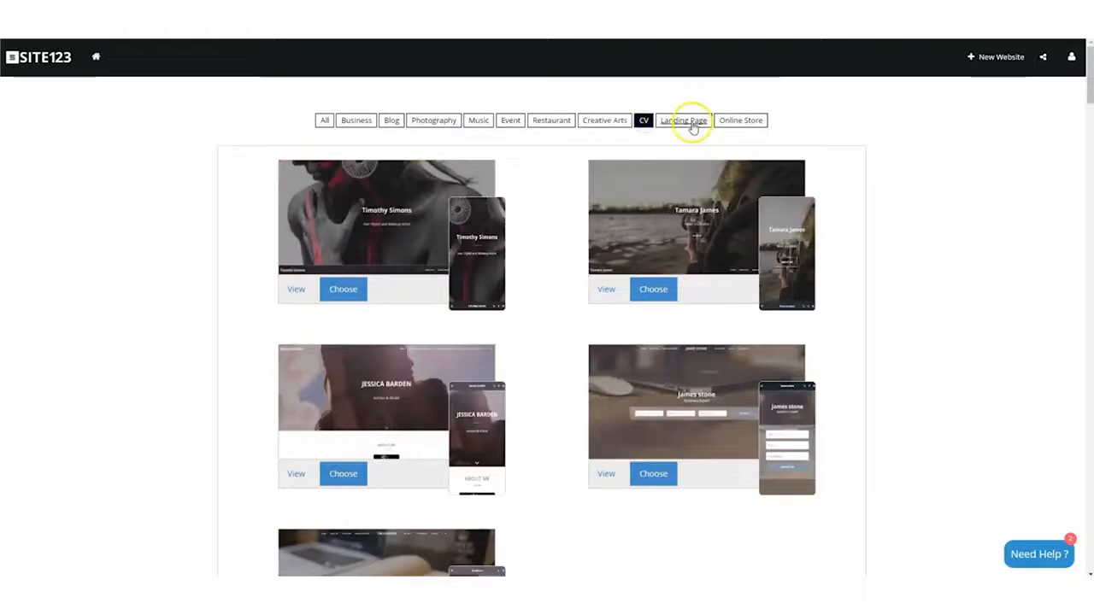
click(693, 123)
click(723, 122)
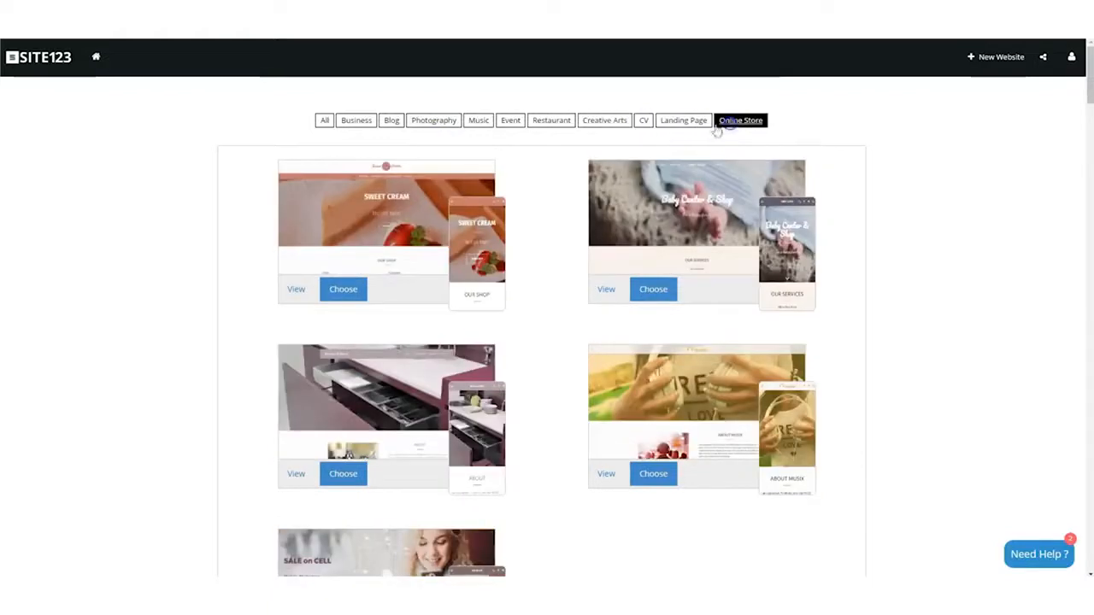
click(326, 125)
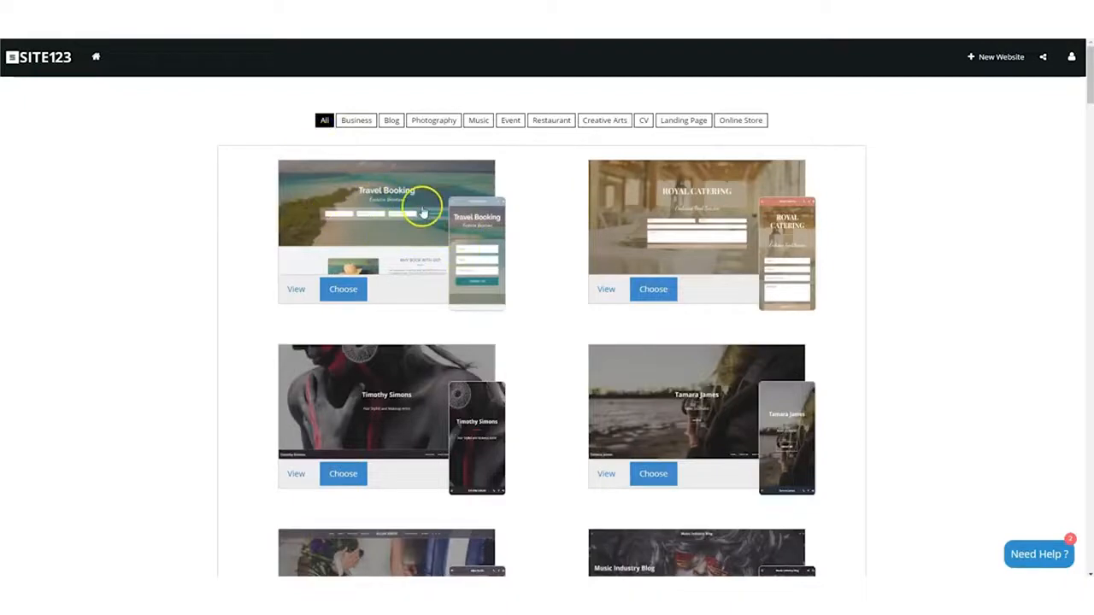
Create the new website from the Travel Booking template and return to the website dashboard.
click(358, 291)
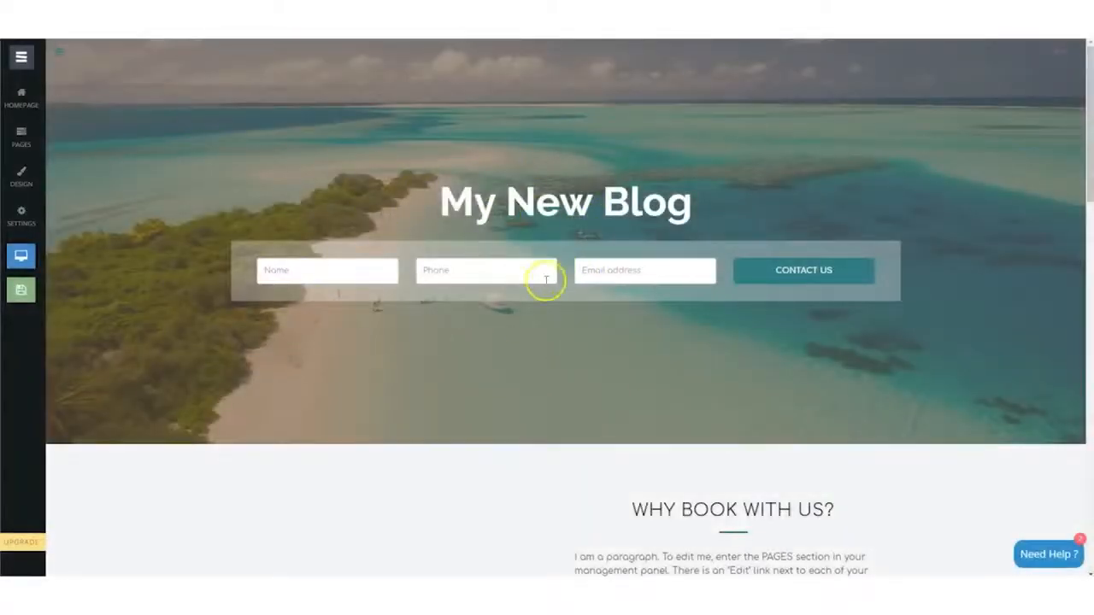
click(21, 56)
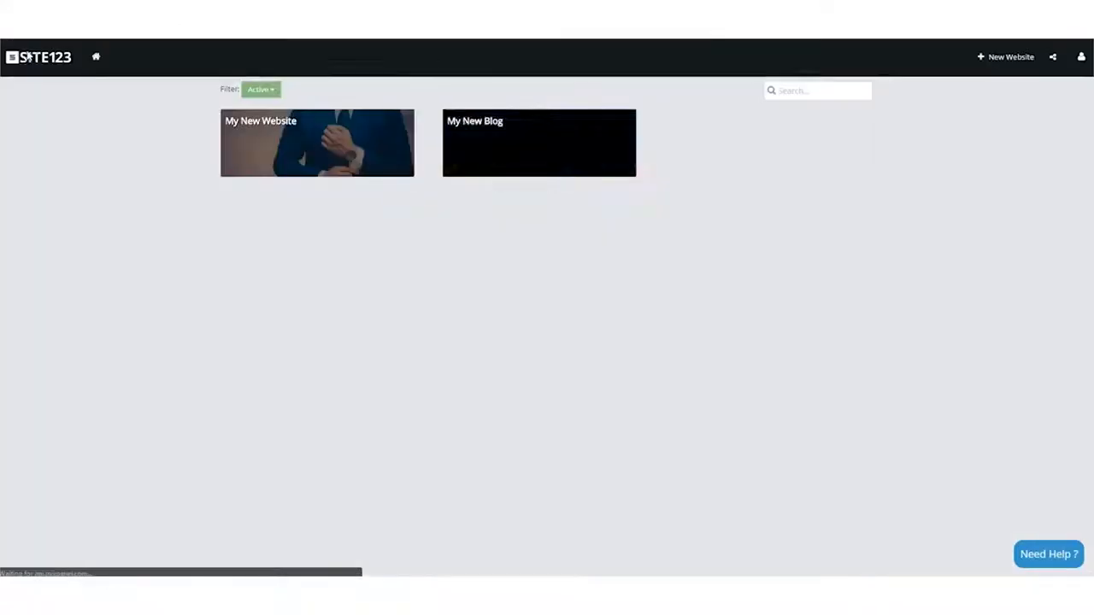
mouse_move(452, 154)
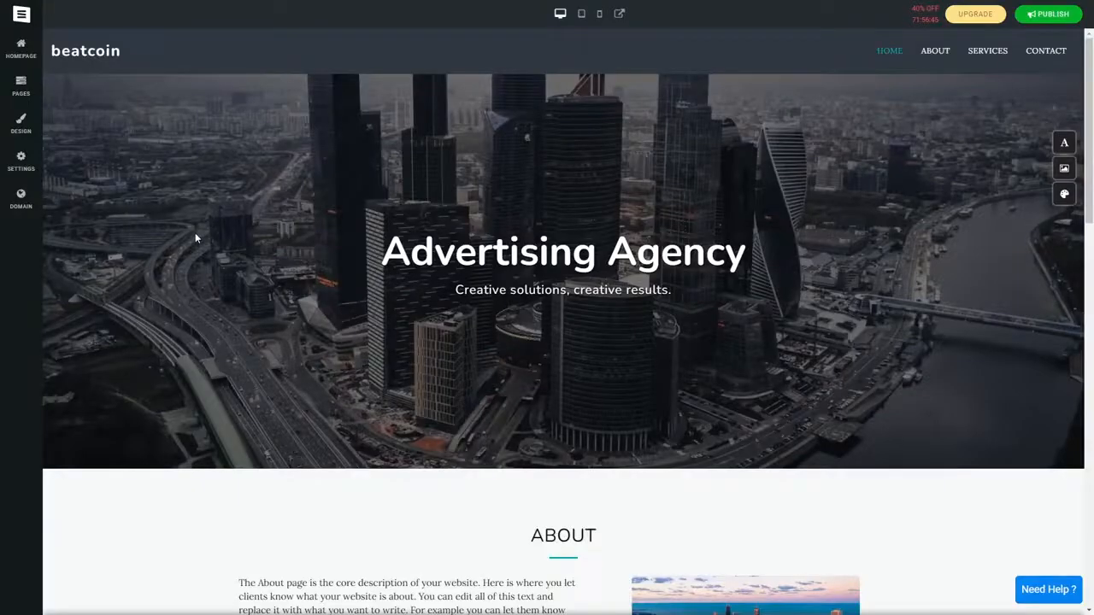
Examine the beatcoin site's page list, font and color design options, and general settings.
click(26, 56)
click(21, 97)
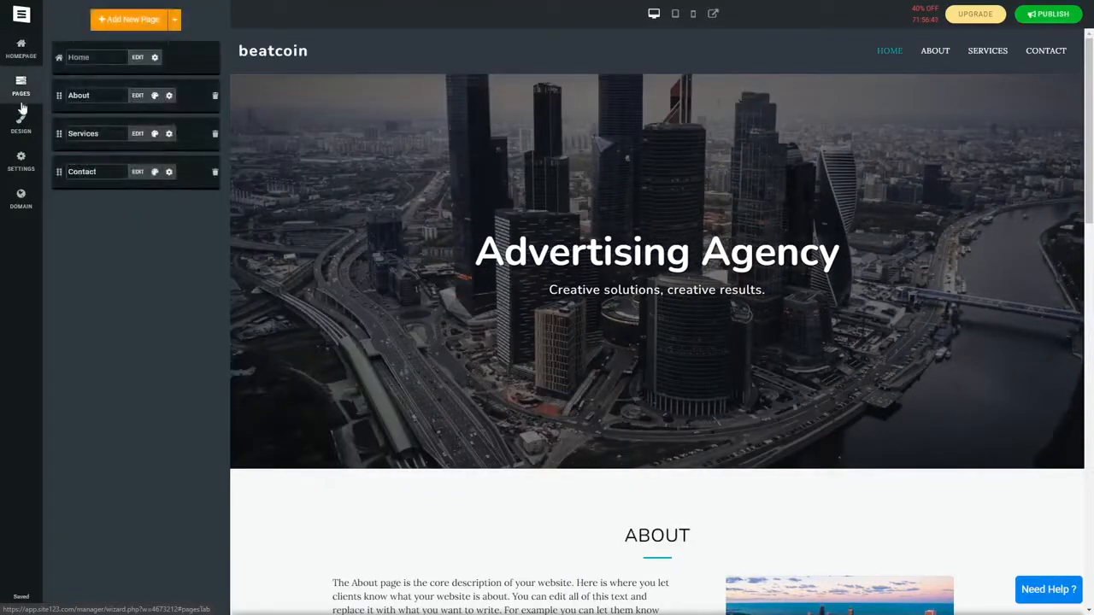
click(21, 124)
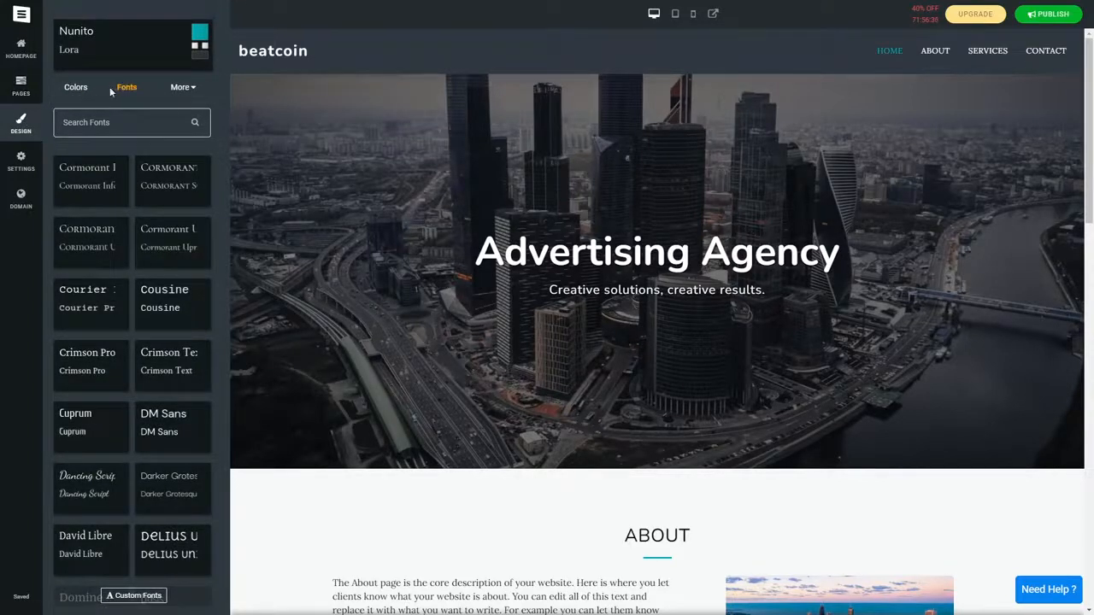
click(22, 158)
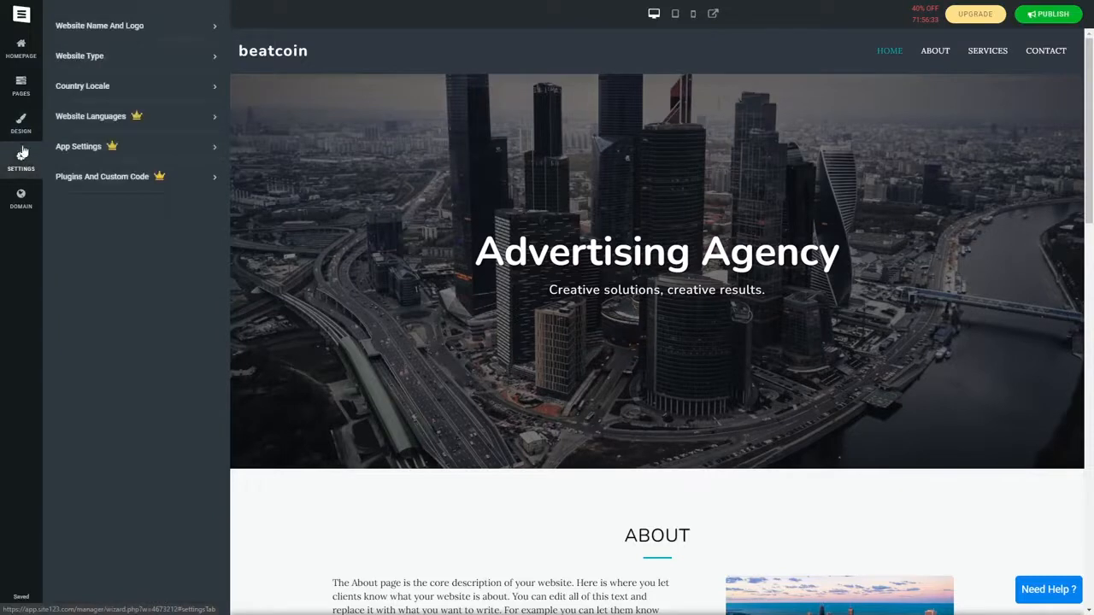
click(23, 133)
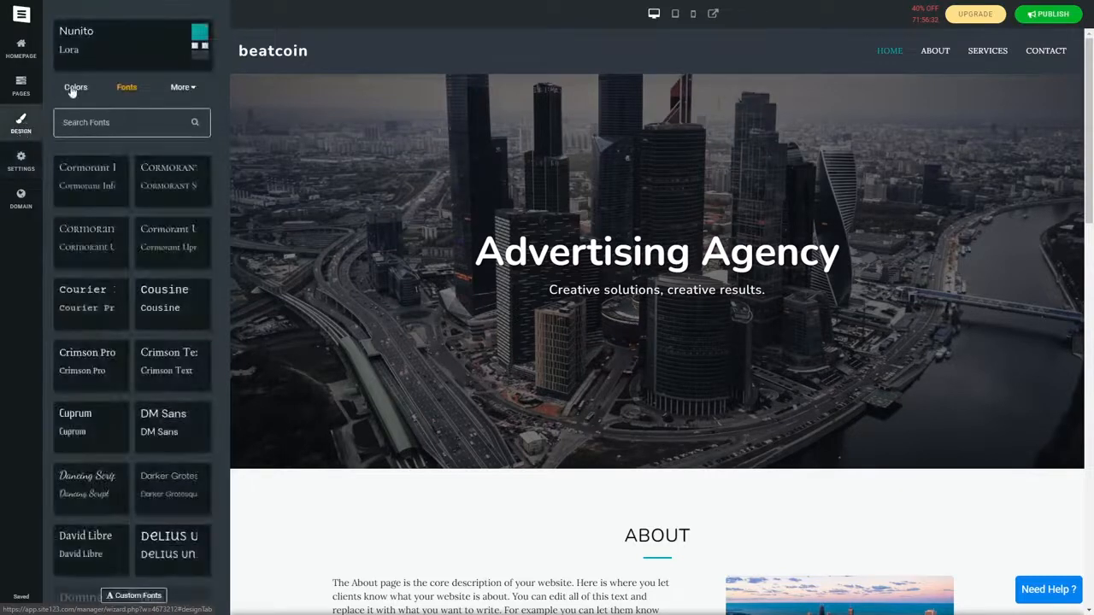
click(76, 88)
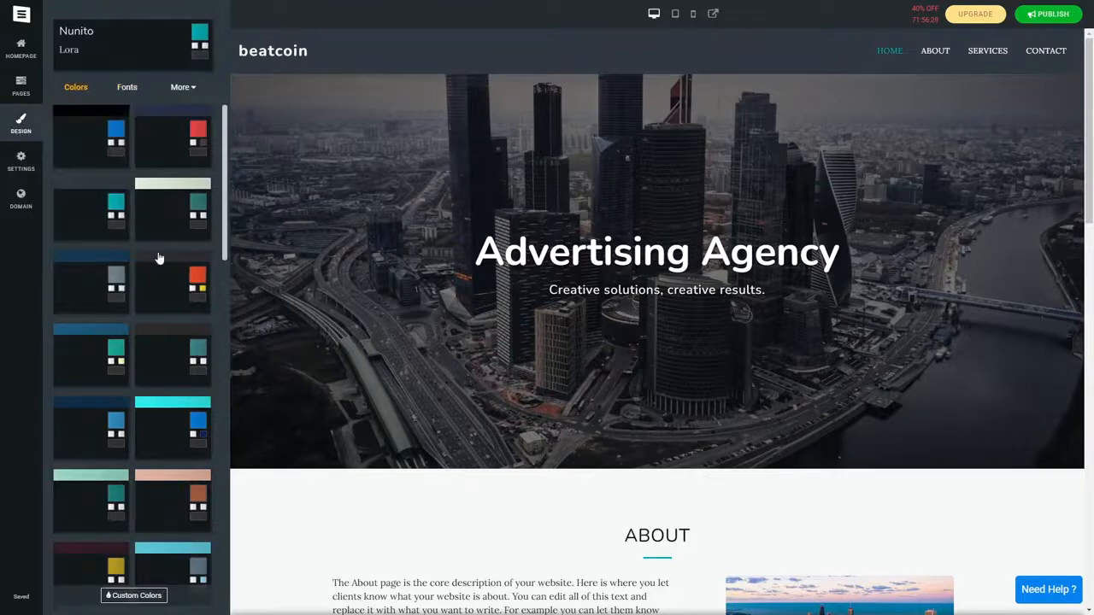
click(21, 160)
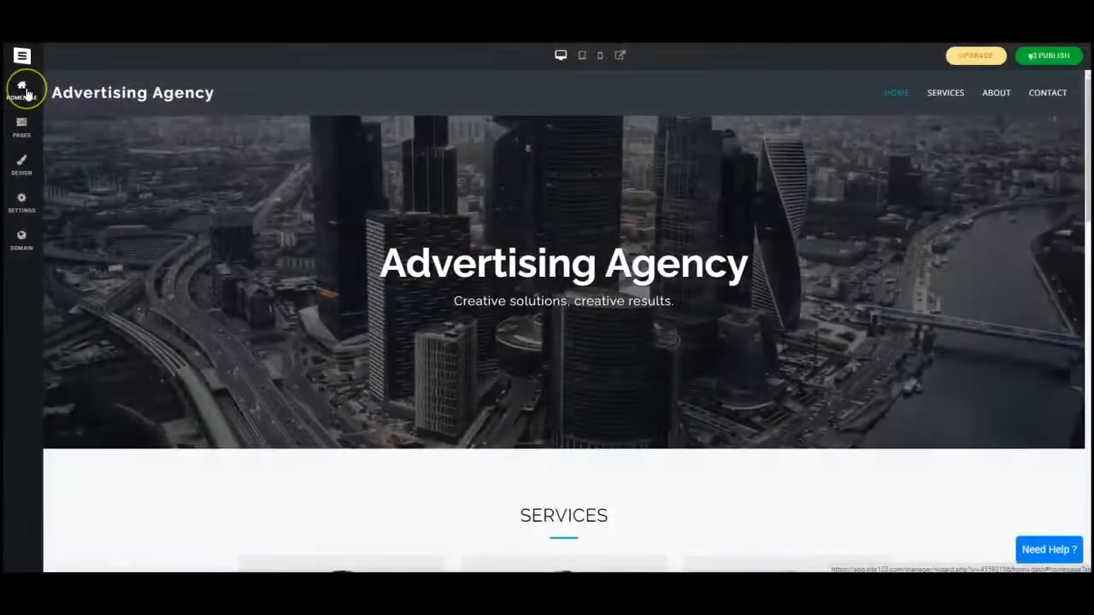
Set the homepage titles to "Business Guidance" and "The Road To Success Starts Here!".
click(21, 89)
click(122, 65)
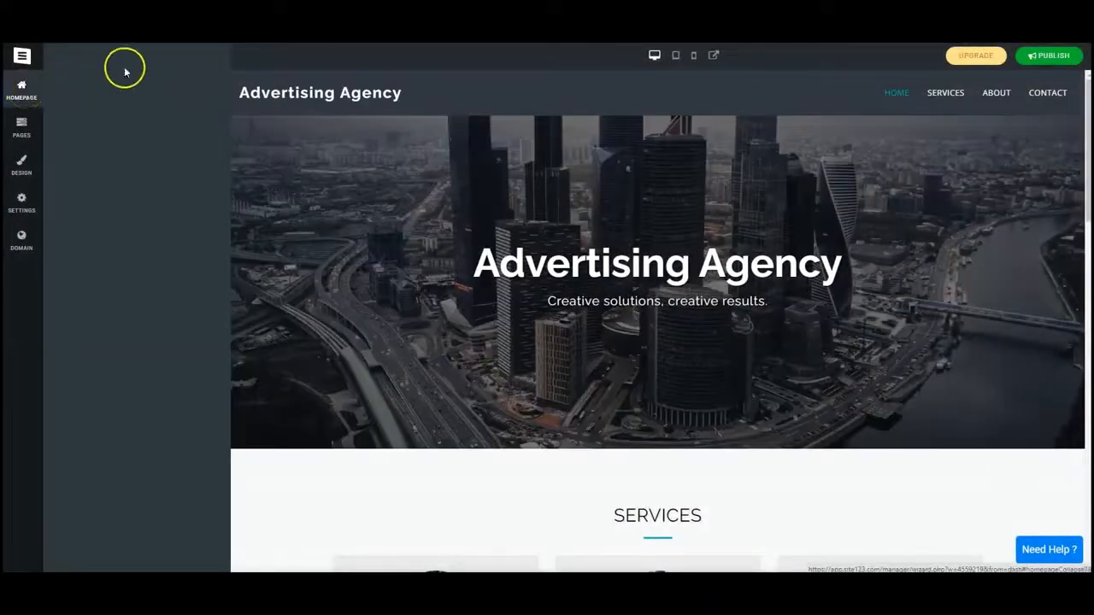
drag(125, 99, 107, 100)
text(Business Guidance)
drag(193, 152, 55, 155)
text(The Road To Success Starts Here!)
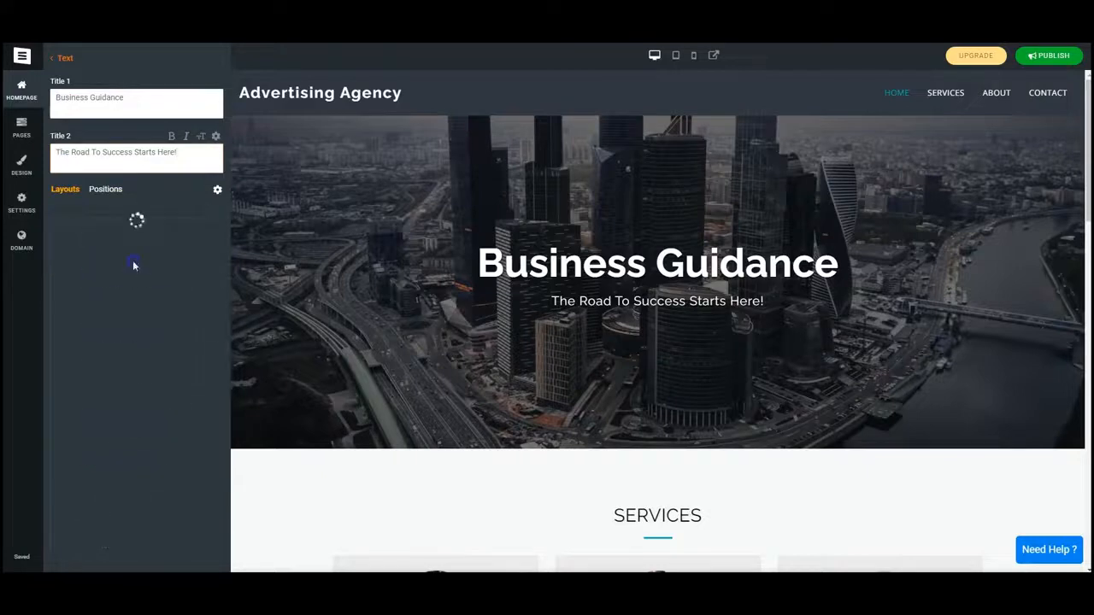
Apply the homepage text layout with lines above and below the main title, and open the homepage background settings.
click(134, 342)
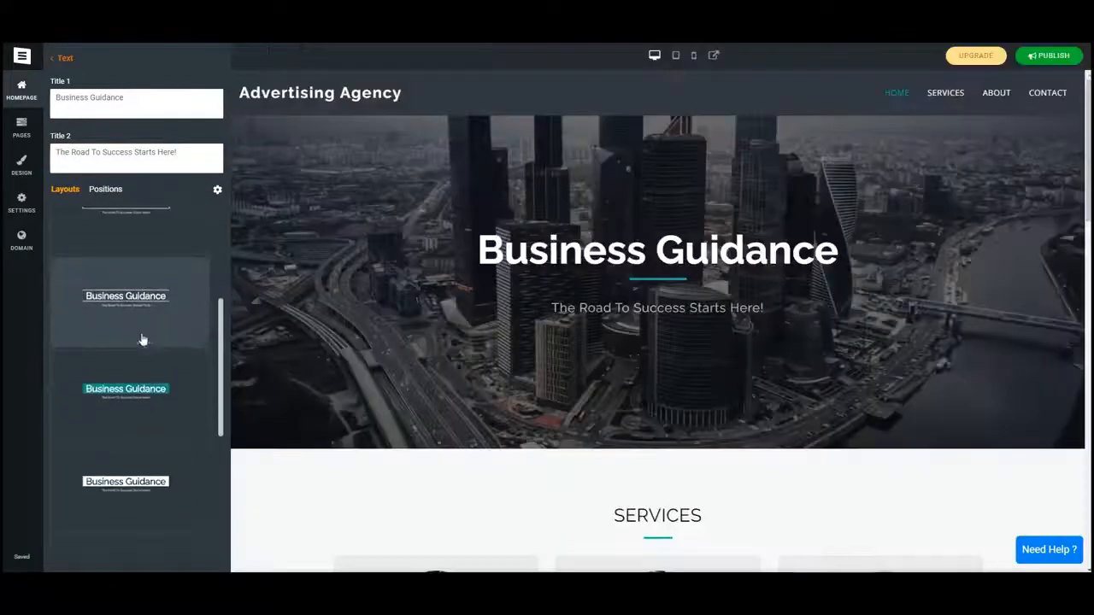
scroll(149, 380, down, 1)
scroll(150, 381, down, 1)
click(147, 307)
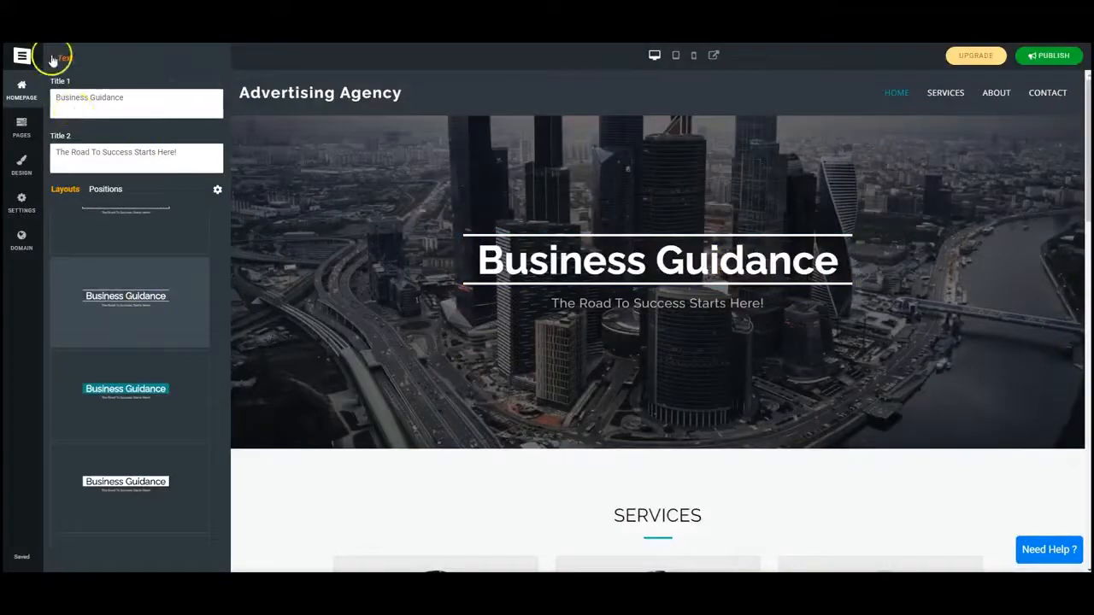
click(53, 59)
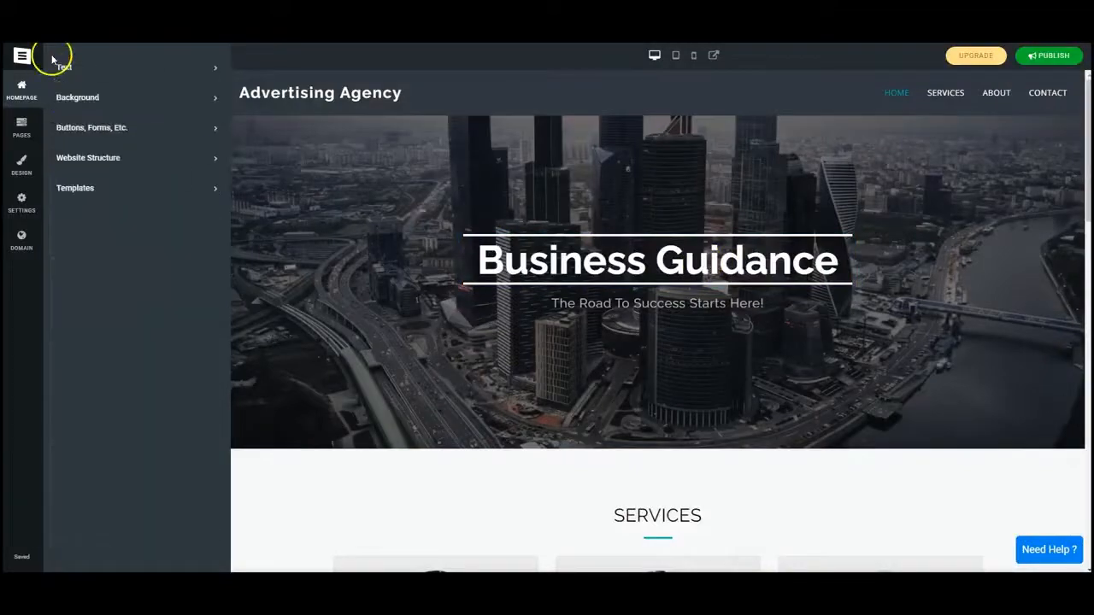
click(161, 101)
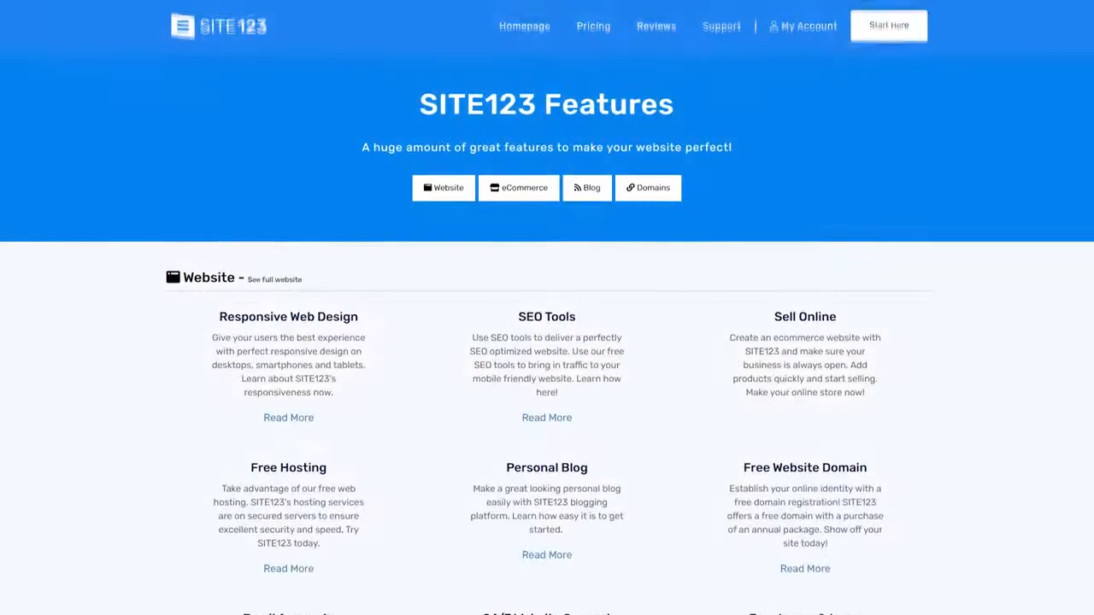
Review the Website and eCommerce feature lists on the SITE123 Features page.
scroll(547, 342, down, 1)
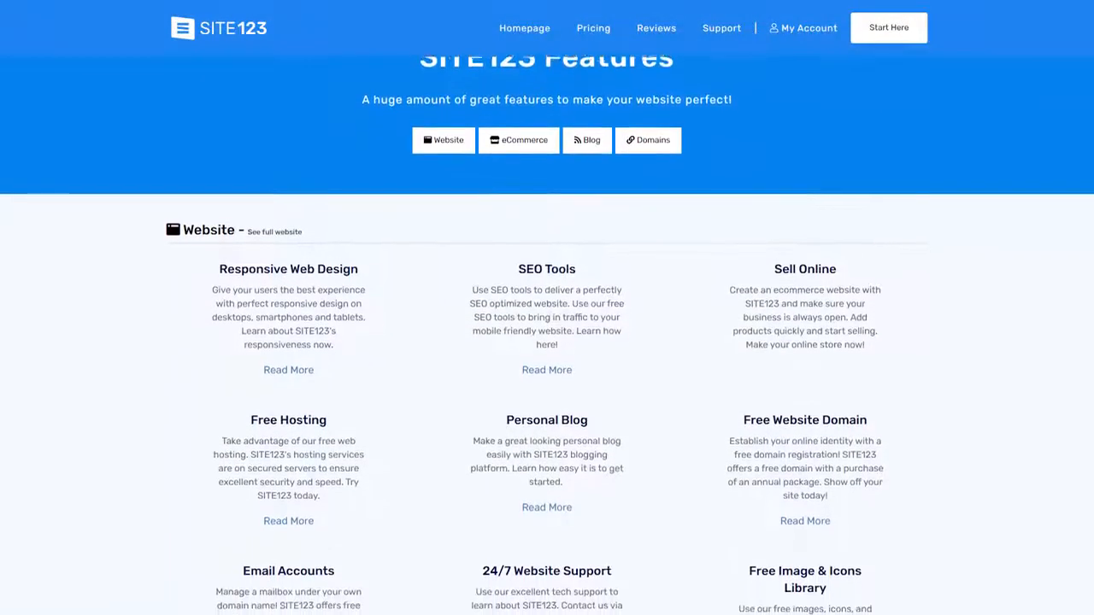
scroll(547, 342, down, 1)
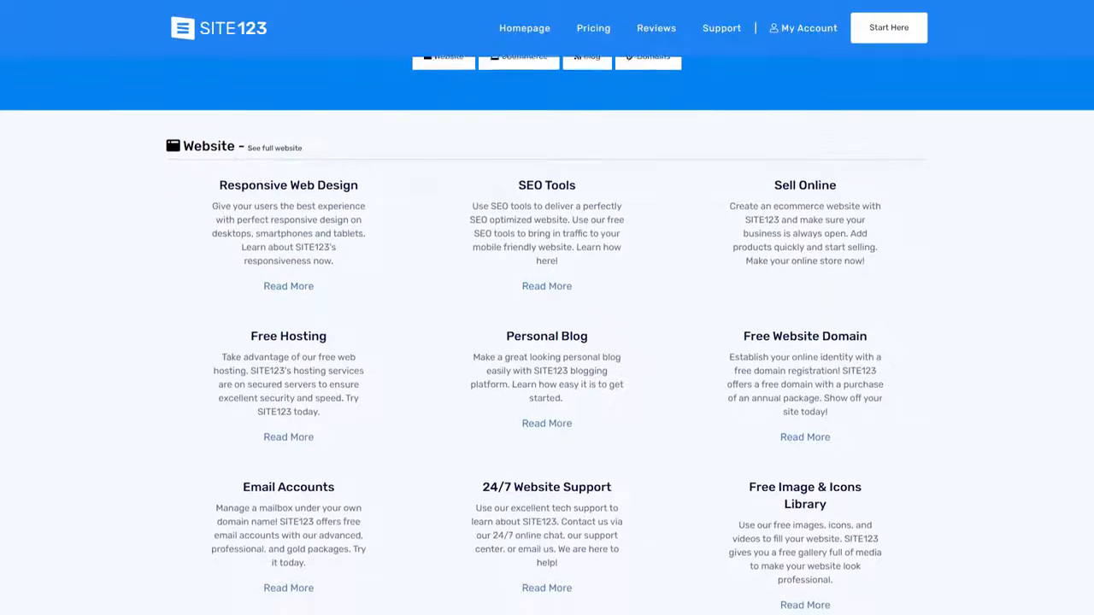
scroll(547, 341, down, 1)
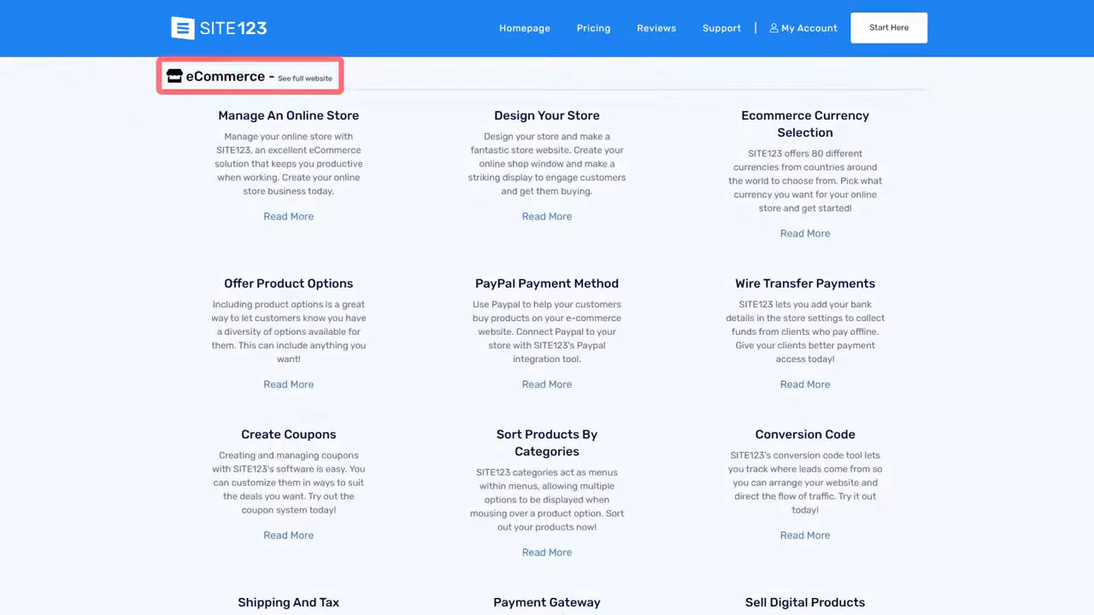
scroll(547, 342, down, 1)
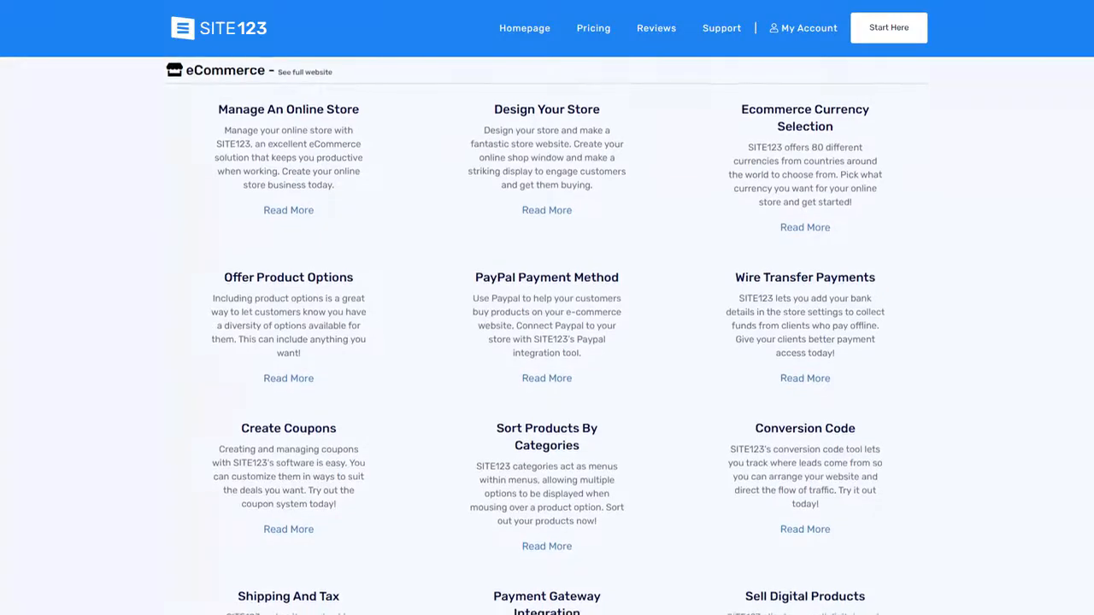
scroll(547, 342, down, 1)
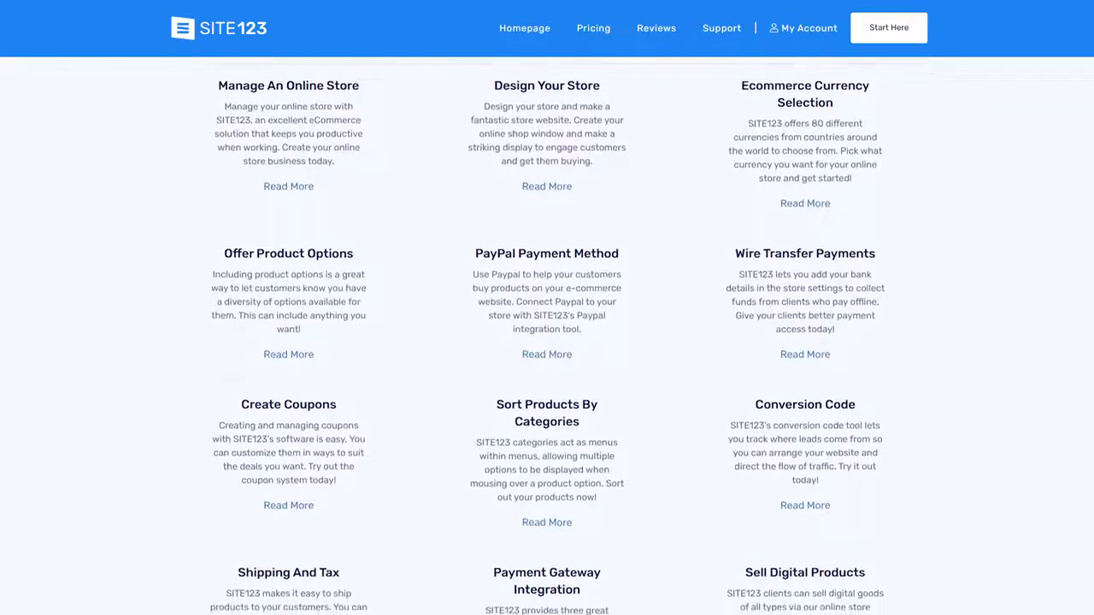
scroll(547, 342, down, 2)
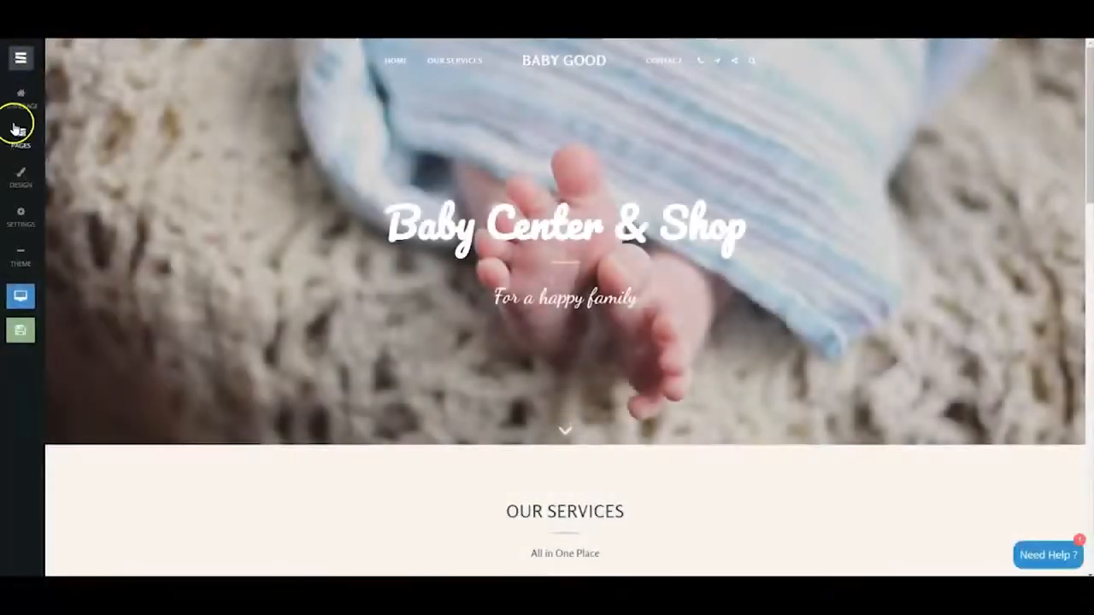
Add a Store page from the Sales page category to the Baby Good website.
click(14, 142)
click(134, 58)
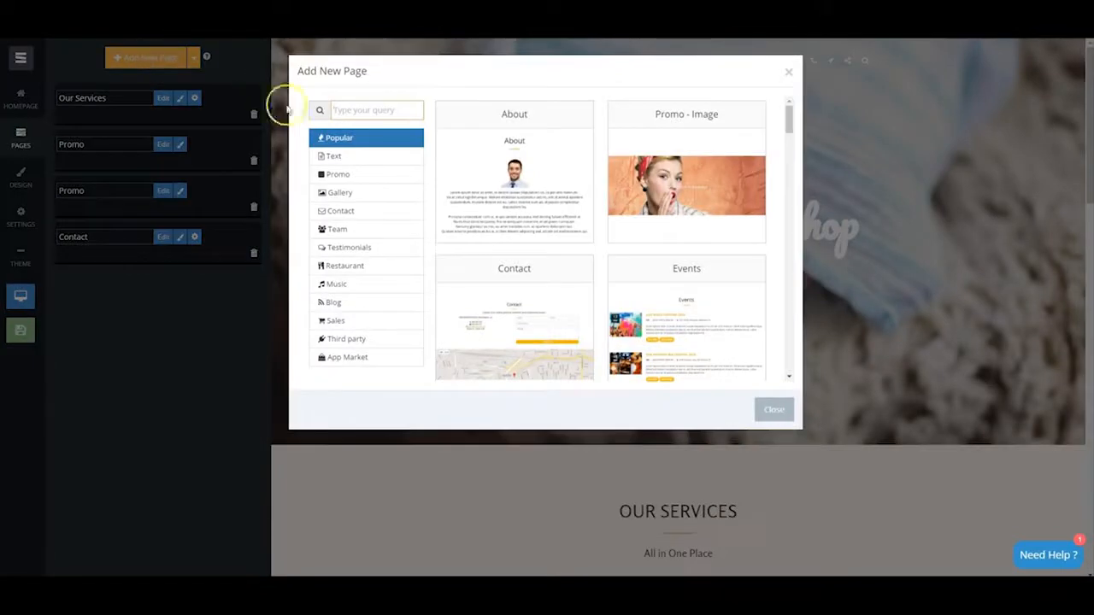
click(333, 320)
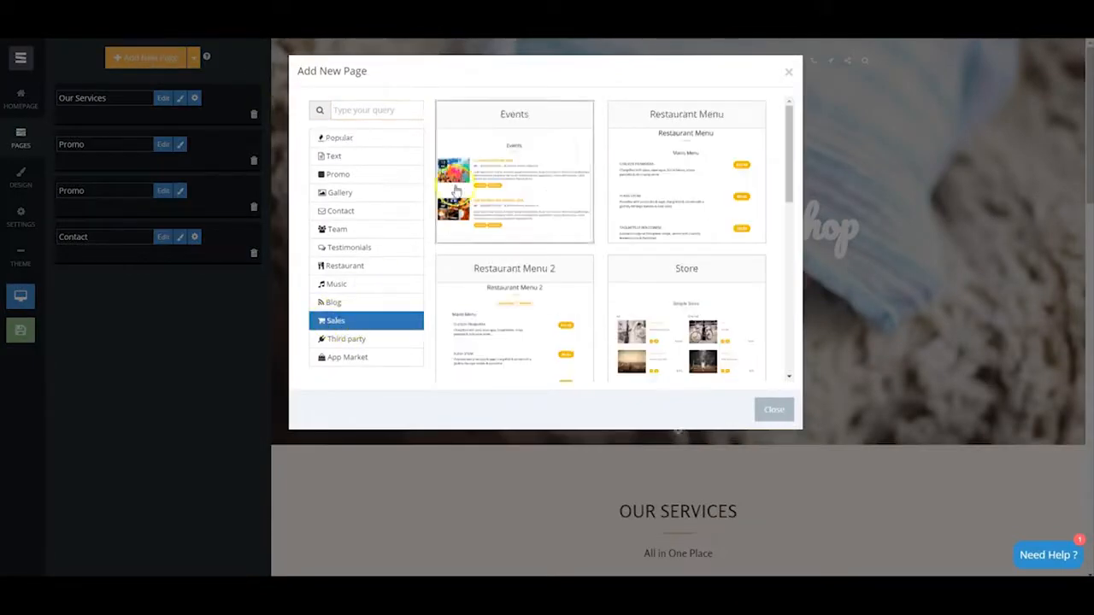
scroll(574, 260, down, 2)
scroll(598, 256, down, 2)
scroll(649, 248, up, 2)
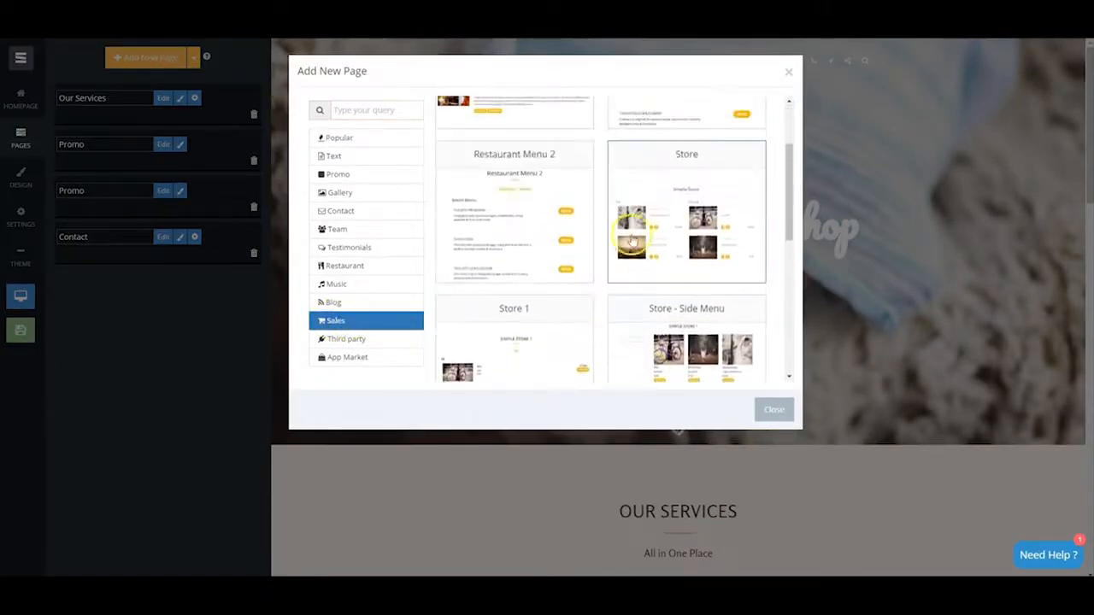
click(665, 227)
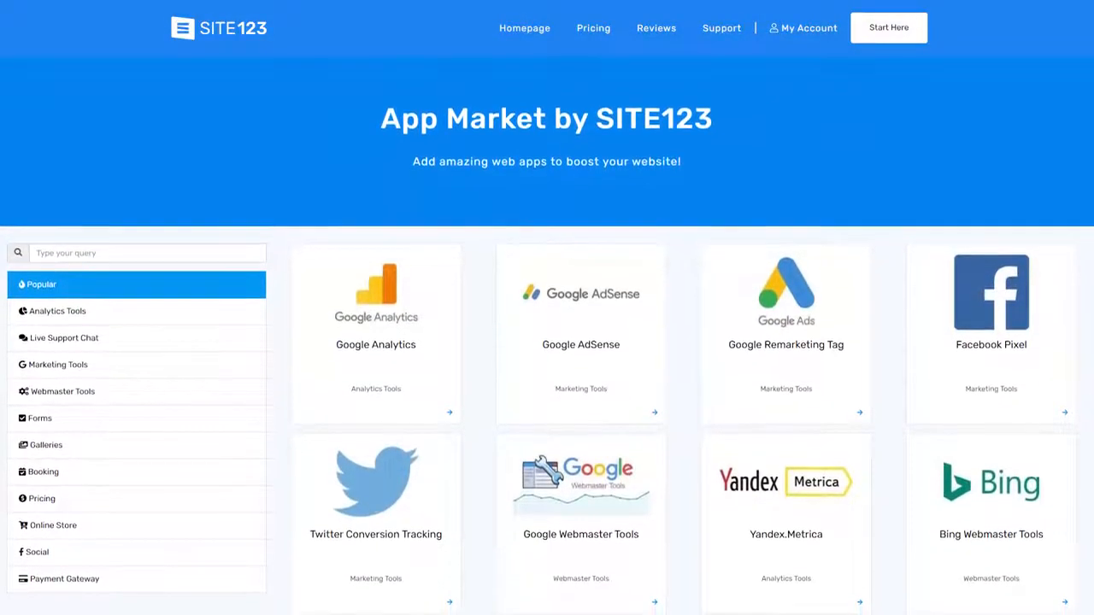
Look through the popular web apps offered on the SITE123 App Market page.
scroll(547, 342, down, 1)
scroll(547, 342, down, 1)
scroll(547, 342, down, 1)
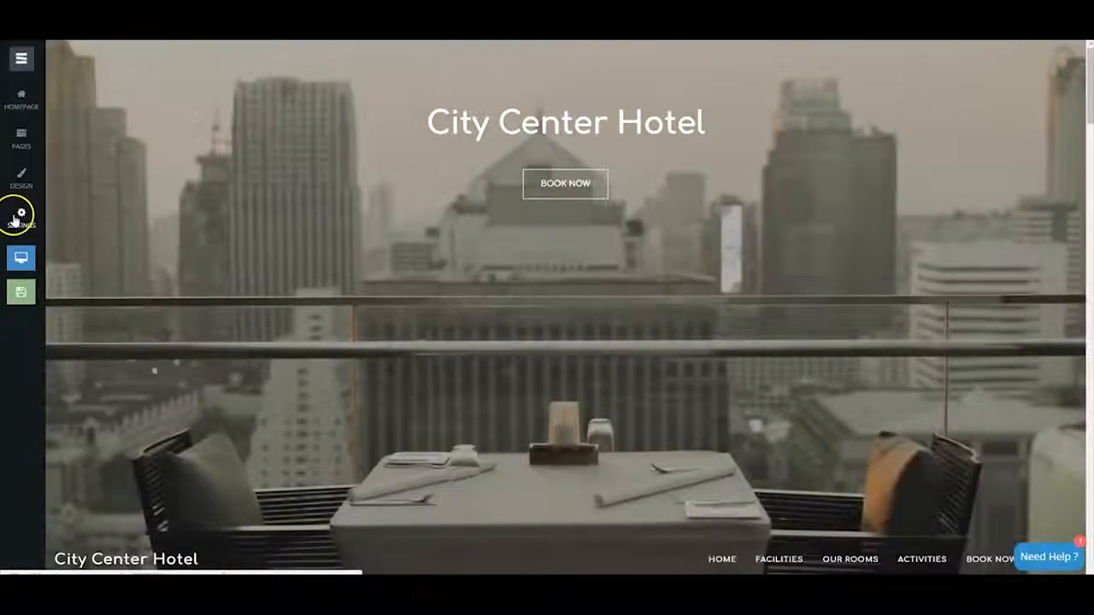
Add Portuguese as an enabled language for the City Center Hotel website, save it, and preview the translated site.
click(19, 215)
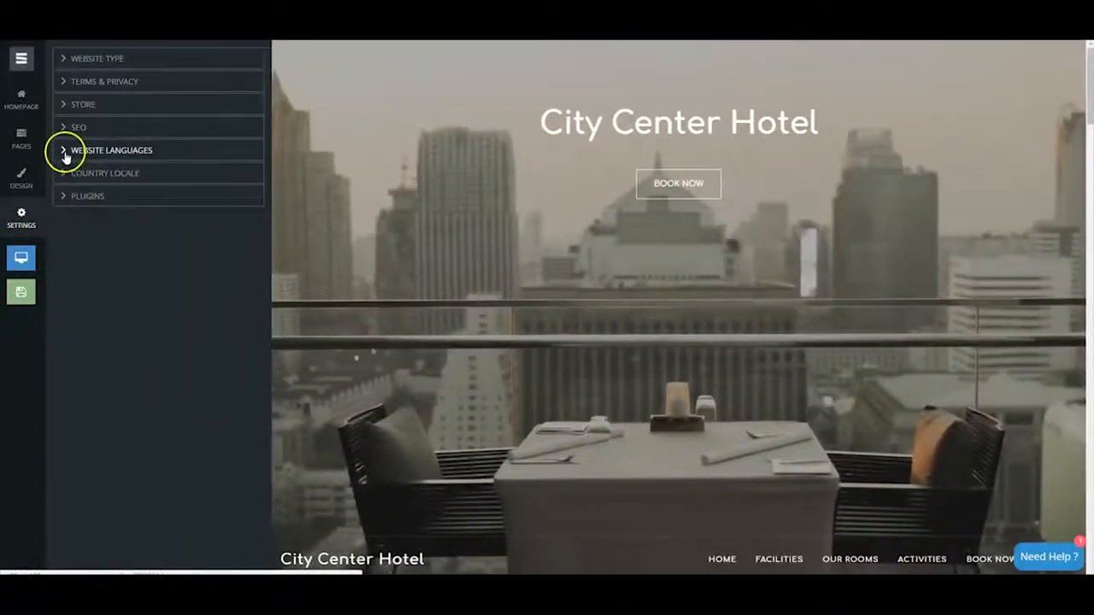
click(66, 154)
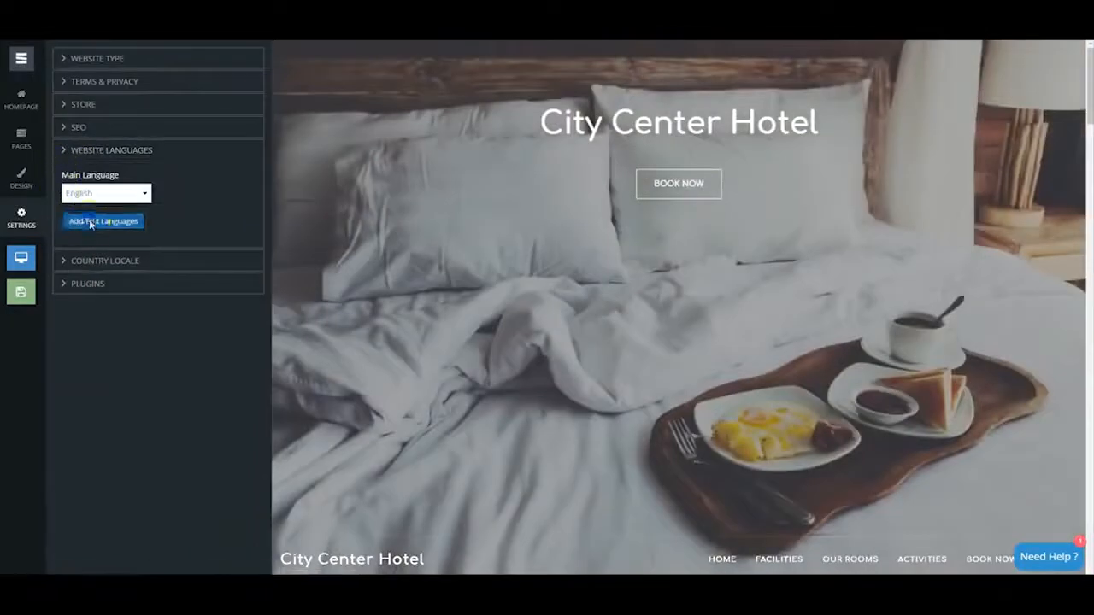
click(91, 224)
click(543, 116)
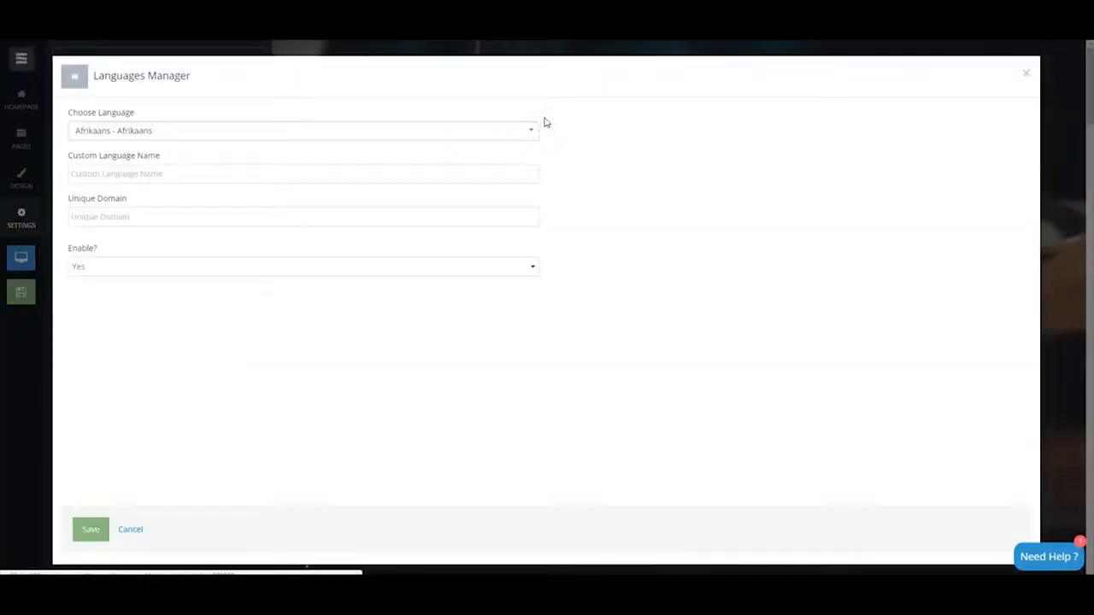
click(355, 129)
text(portu)
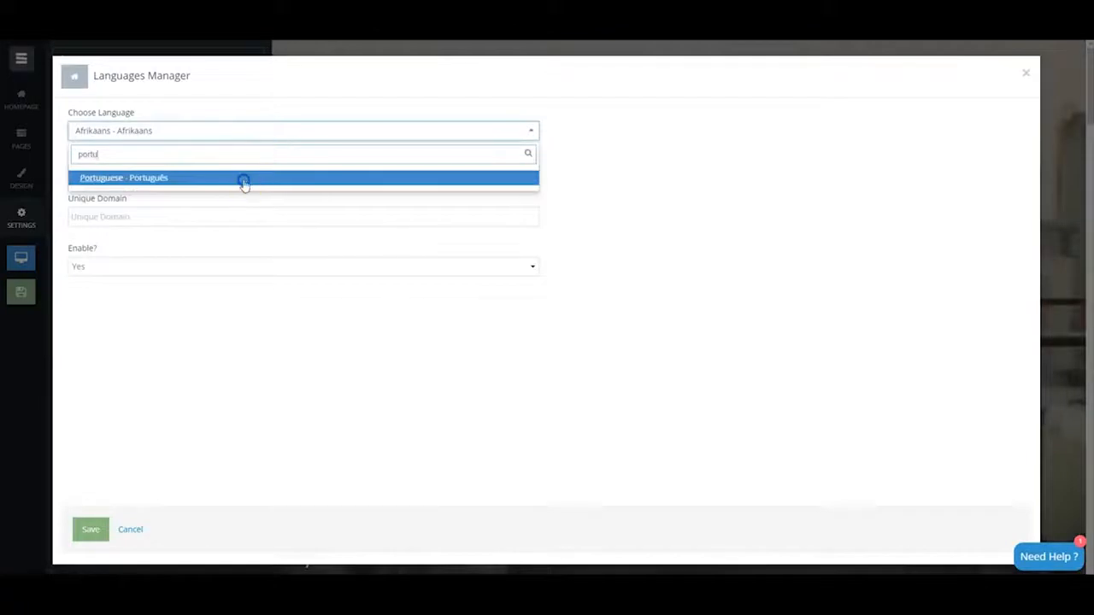
click(244, 181)
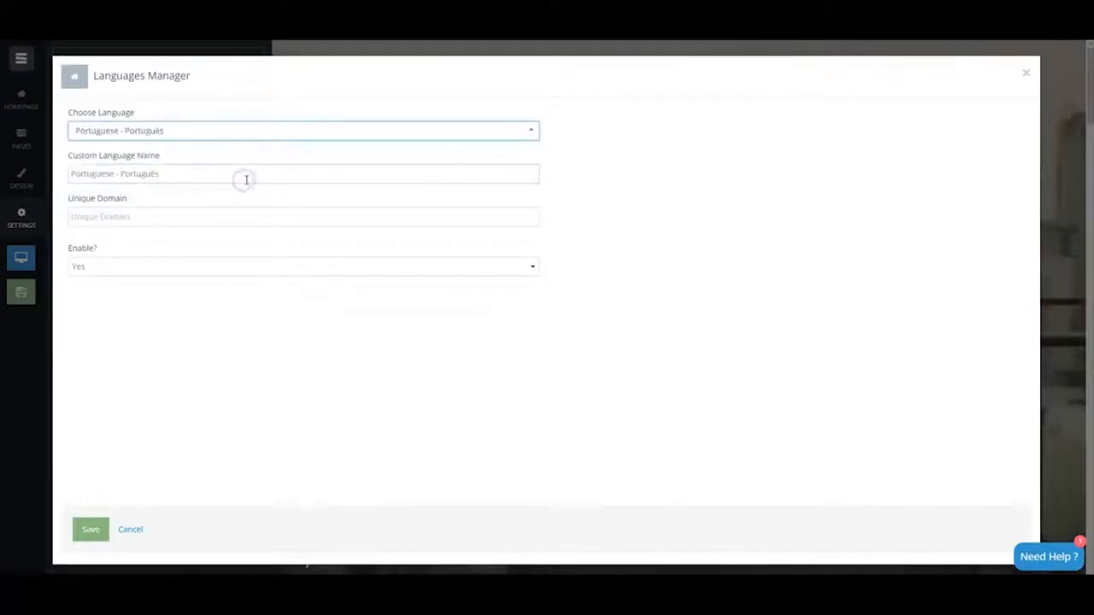
click(109, 525)
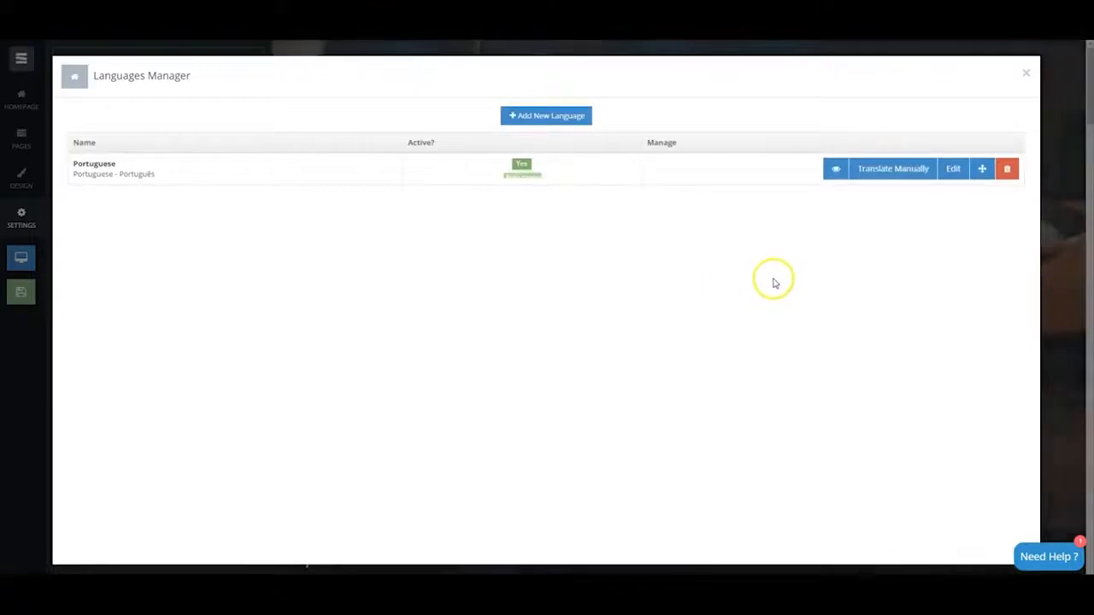
click(834, 169)
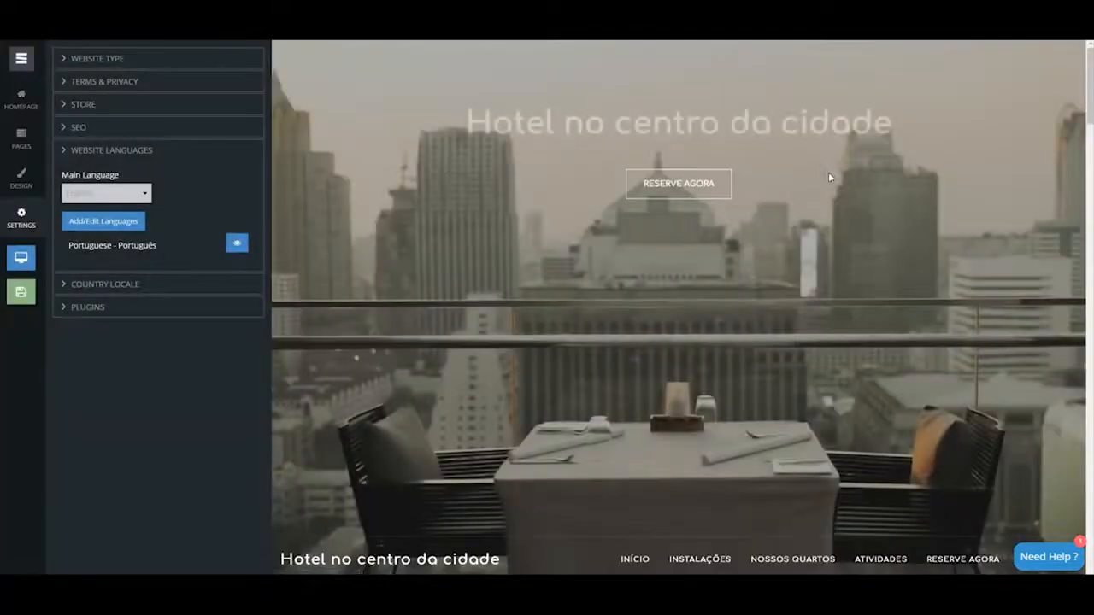
scroll(864, 371, down, 6)
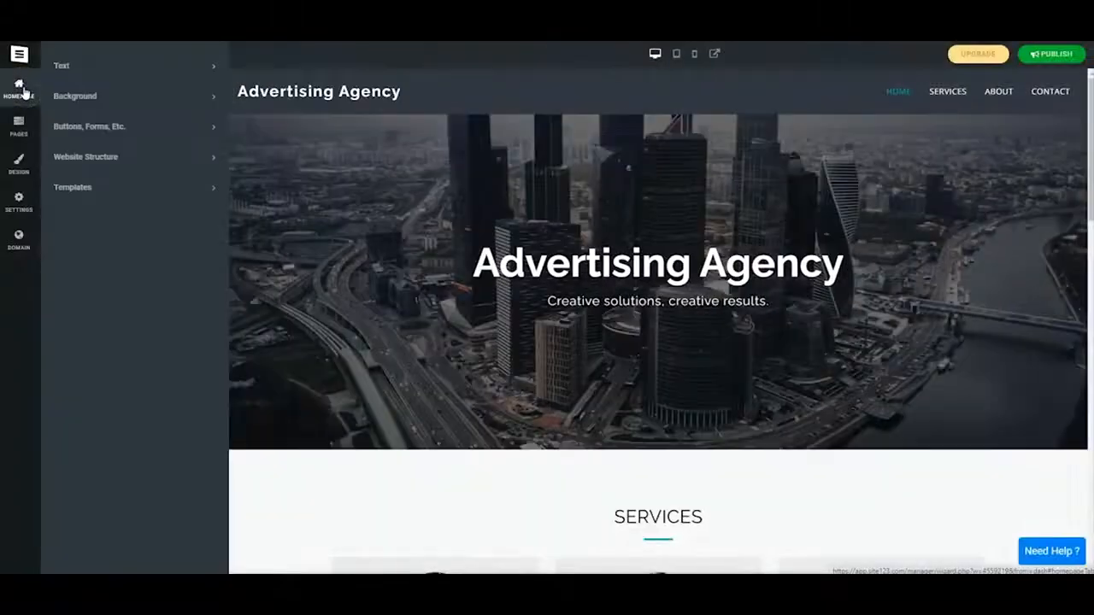
Set the Advertising Agency homepage's Title 1 to "Business Guidance" and Title 2 to "The Road To Success Starts Here!".
drag(124, 97, 104, 98)
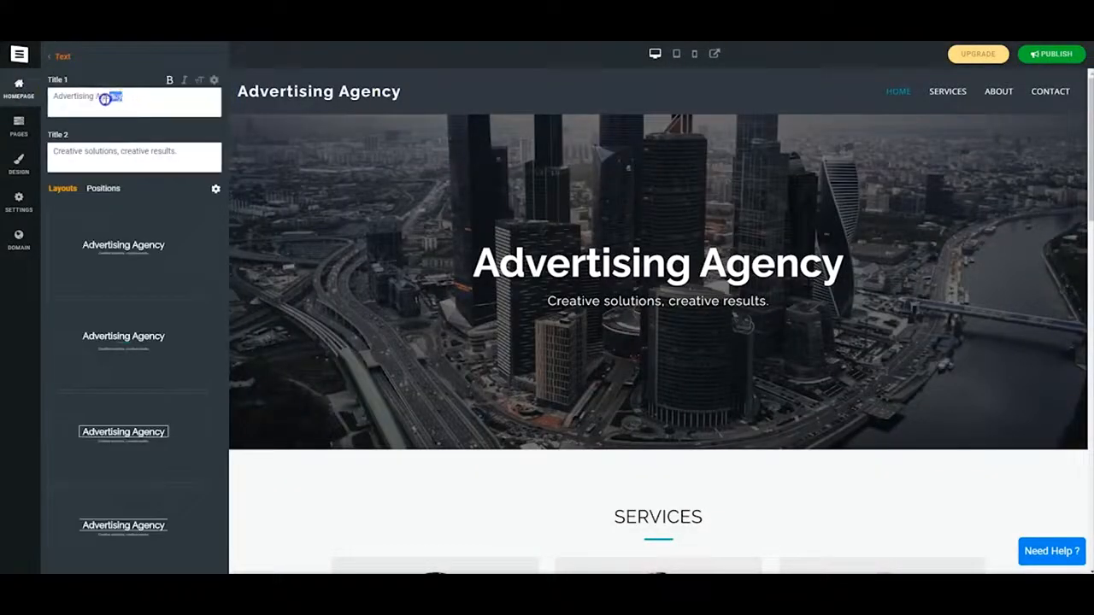
text(Business Guidance)
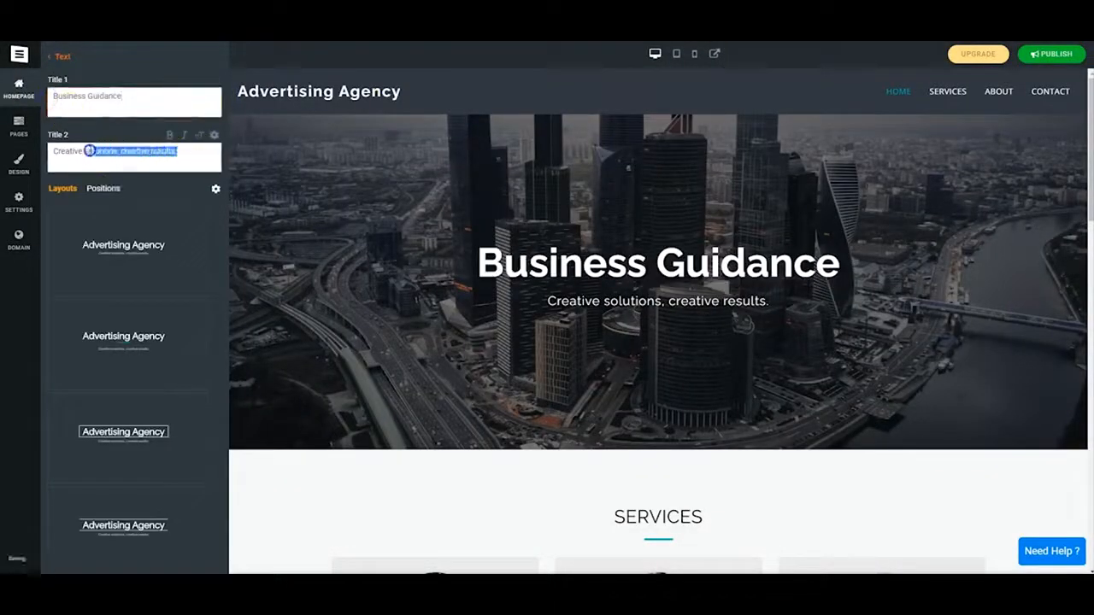
text(The Road To Success Starts Here!)
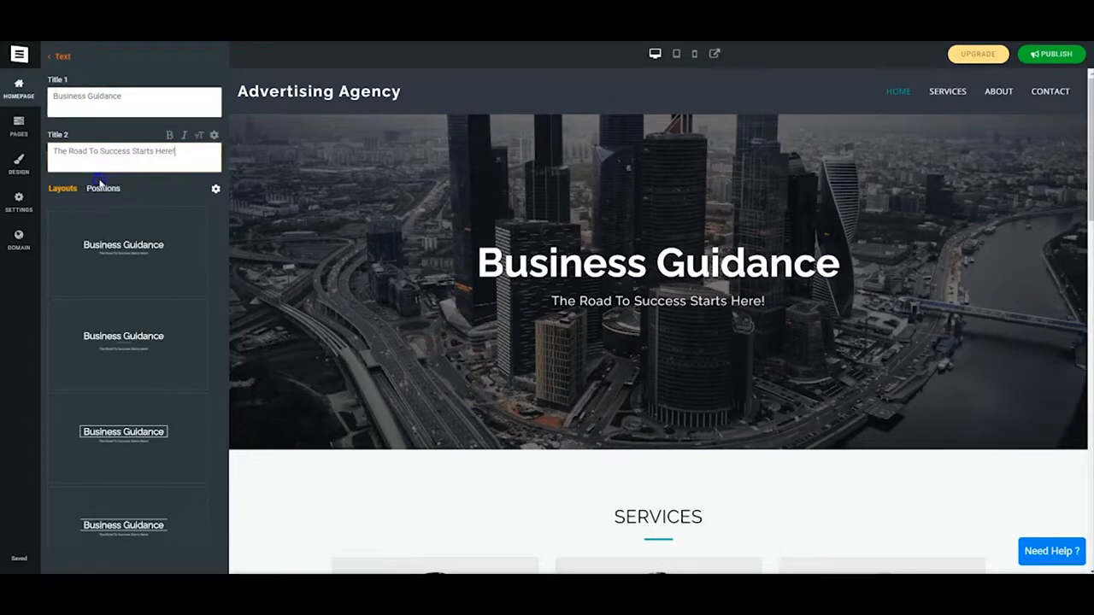
Apply the text layout with horizontal lines above and below the main homepage title.
click(133, 342)
scroll(147, 386, down, 1)
click(144, 308)
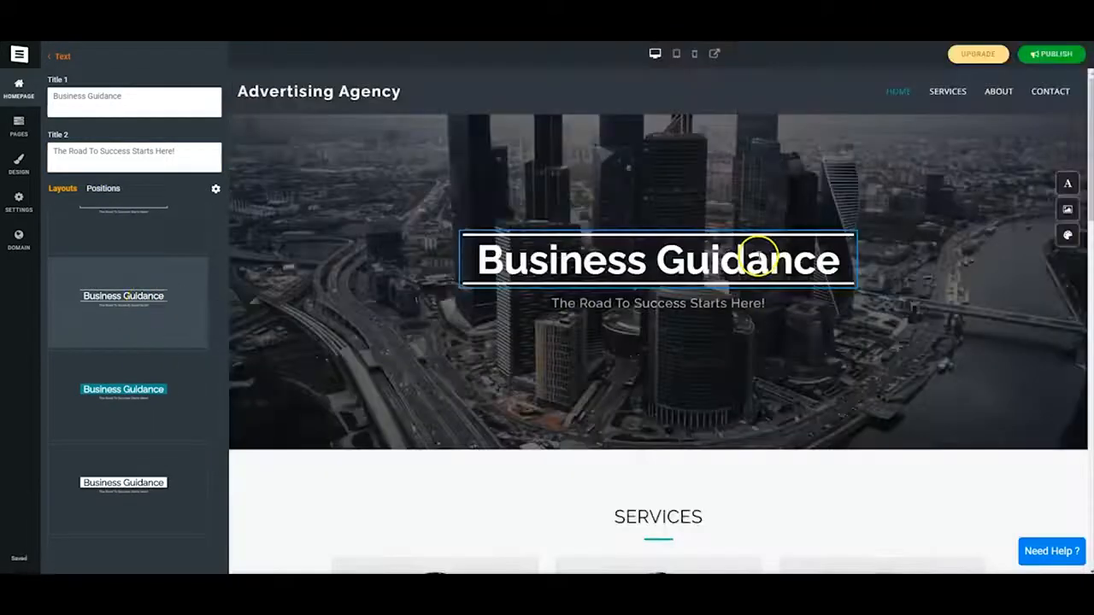
click(51, 57)
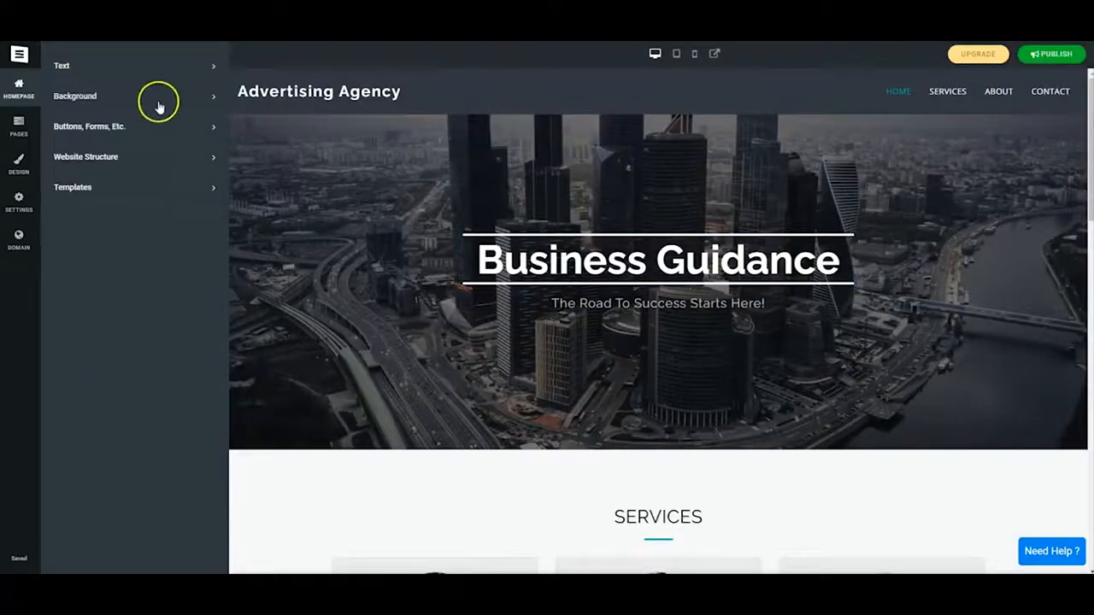
Try several Business category images as the homepage background and keep the aerial city skyline photo.
click(157, 103)
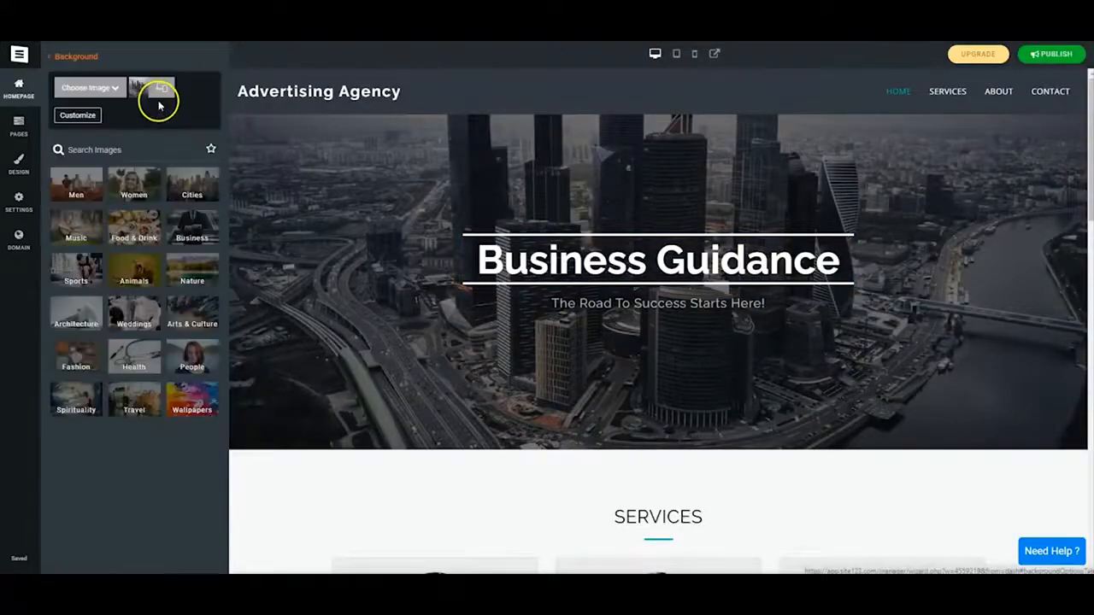
click(191, 242)
click(191, 195)
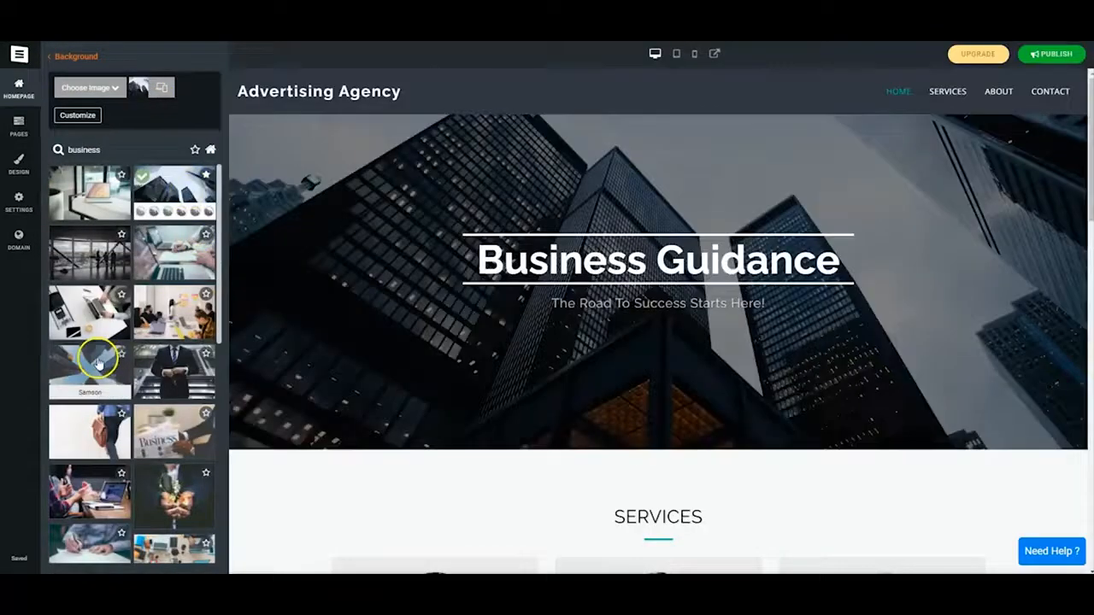
click(130, 359)
scroll(130, 358, down, 10)
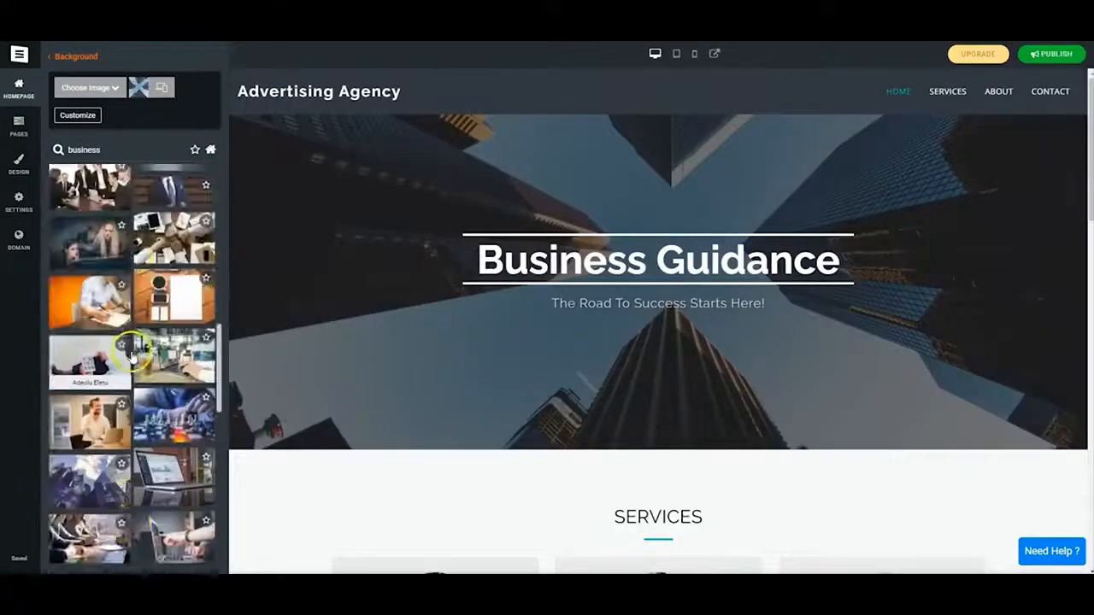
click(92, 266)
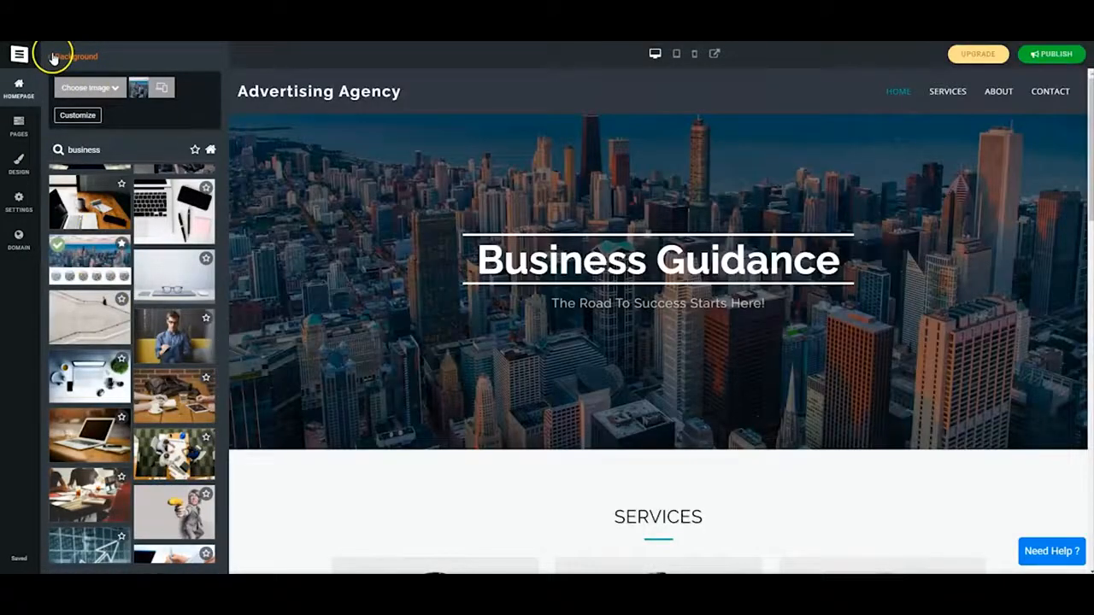
click(53, 58)
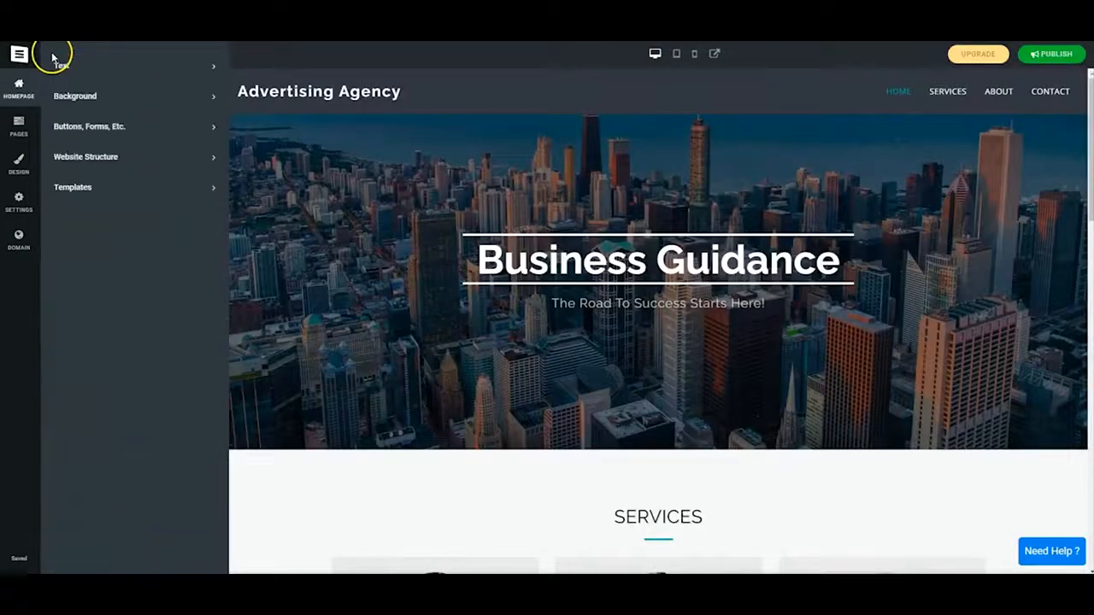
Replace the About page's placeholder text with the company creed beginning "We believe in improvement." and save it.
click(19, 125)
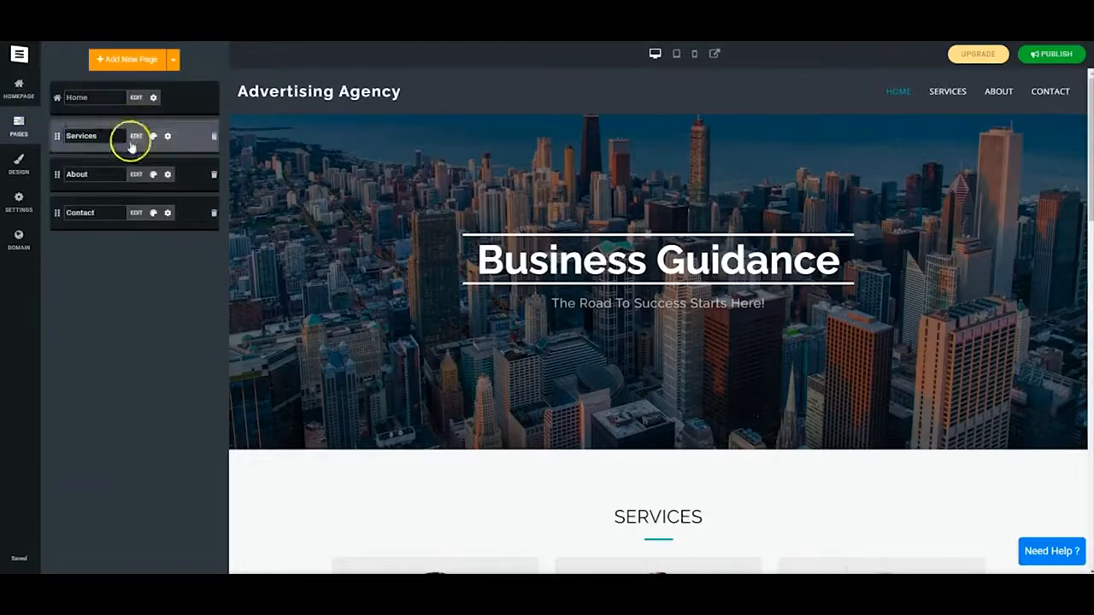
click(135, 176)
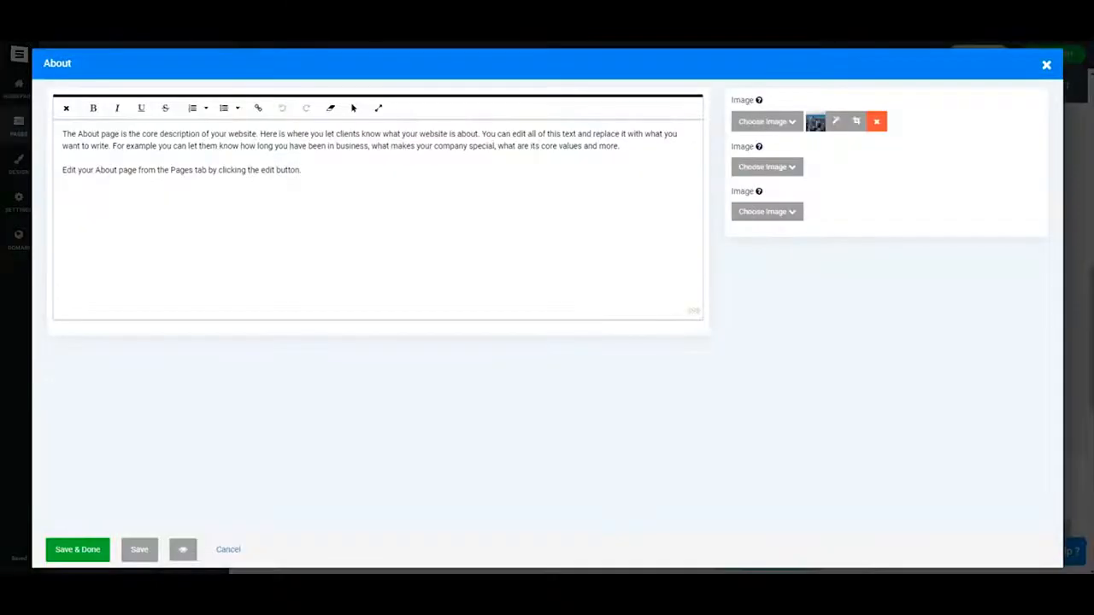
drag(365, 189, 60, 130)
text(We believe in improvement. To help you improve, we crafted our own creed that would enable us to give you the best advice. Here are our tenets: Crafting your best practices – as consultants, we've seen dozens of companies succeed and fail. This level of experience has allowed us to save countless companies from the brink of collapse, by crafting and choosing for them the best industry-wide practices; practices that have allowed them to turn their business upside down and revive the revenue stream. Find the right study case – while there are still some inventive ways to improve on your own, there are many ways that have already been discovered. Finding the right study case for a company allows us to use their experience for your benefit. Understanding how others fail or succeed is paramount to improvement. Focus on the process – "Give a man a fish, he'll eat for a night – teach a man how to fish, he'll never go hungry again"; we strongly believe in that idiom, and strive to not only help our clients, but teach them to help themselves. We strive to help our clients learn how to improve and give them the tools to do it themselves.)
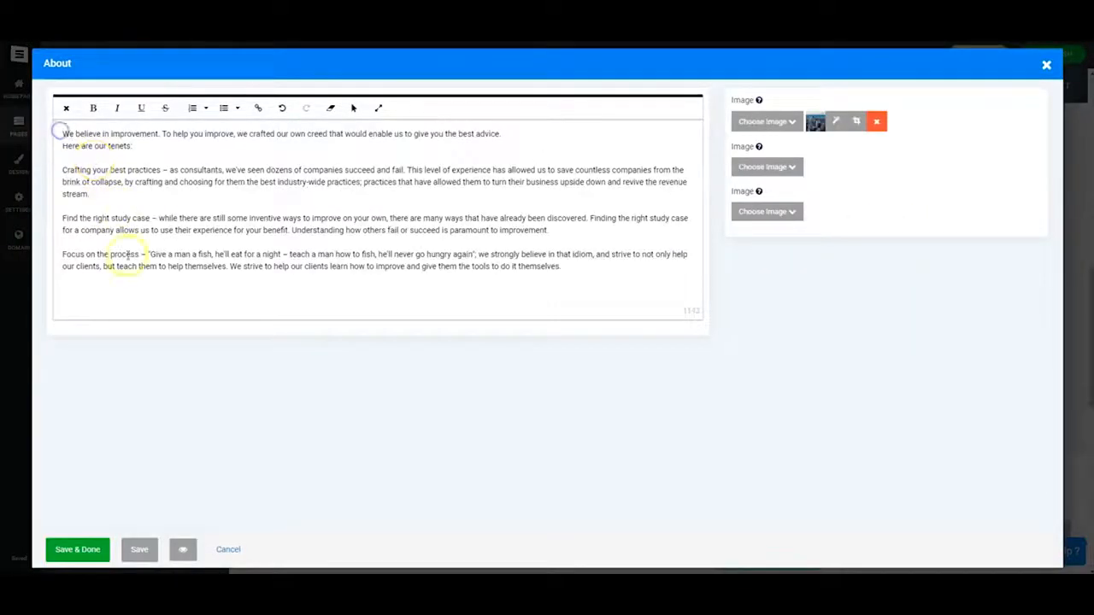
click(77, 550)
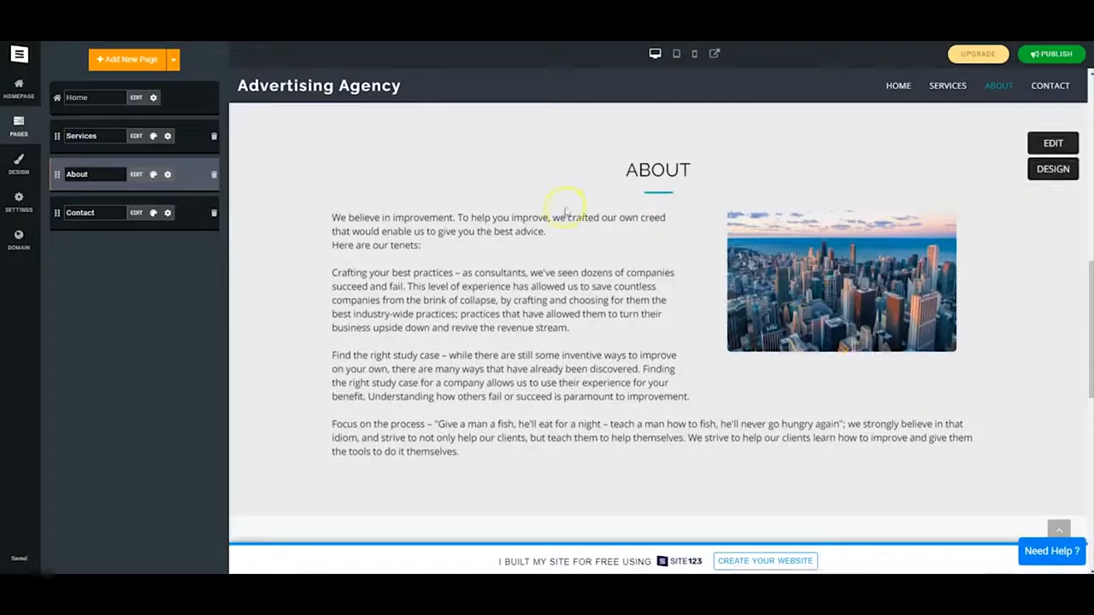
Add a Team page with one large featured member above smaller ones, and move it between Services and About.
click(128, 60)
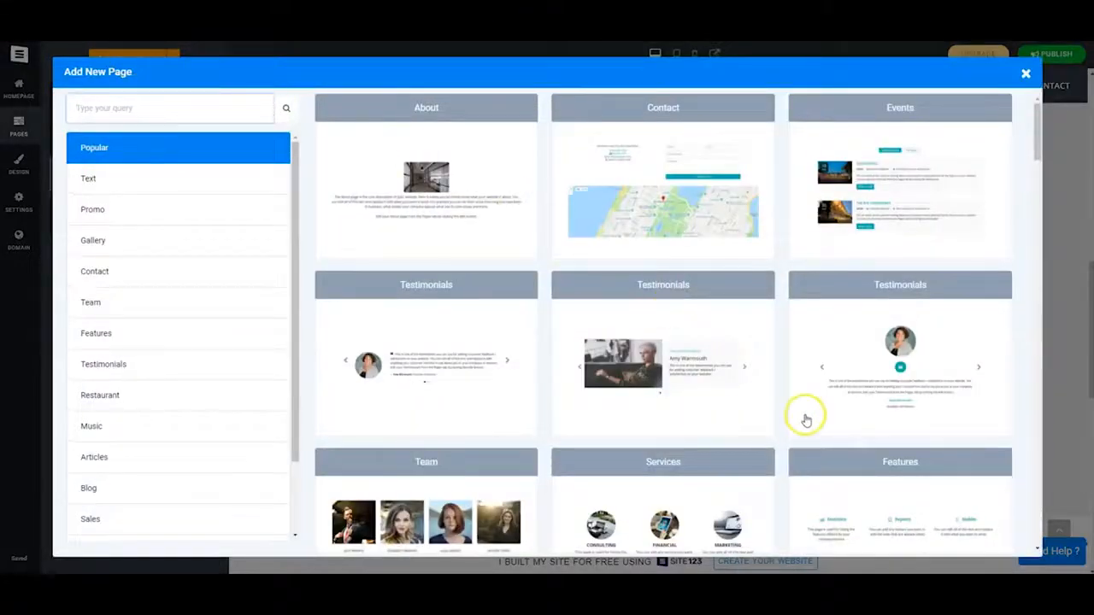
scroll(806, 419, down, 10)
drag(1036, 208, 1053, 517)
click(132, 314)
scroll(793, 295, down, 3)
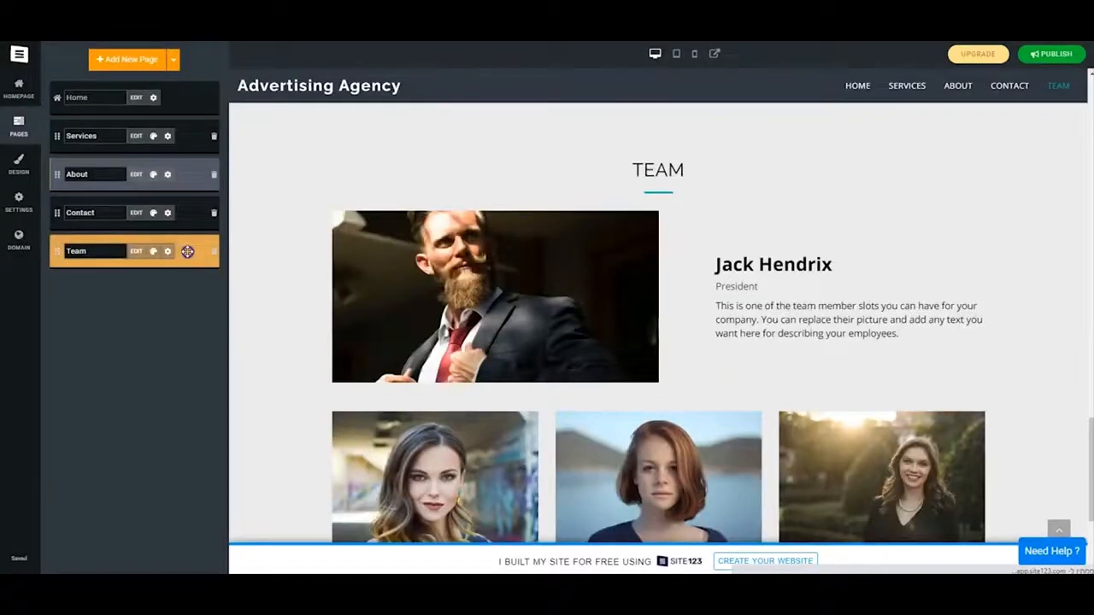
drag(191, 246, 188, 147)
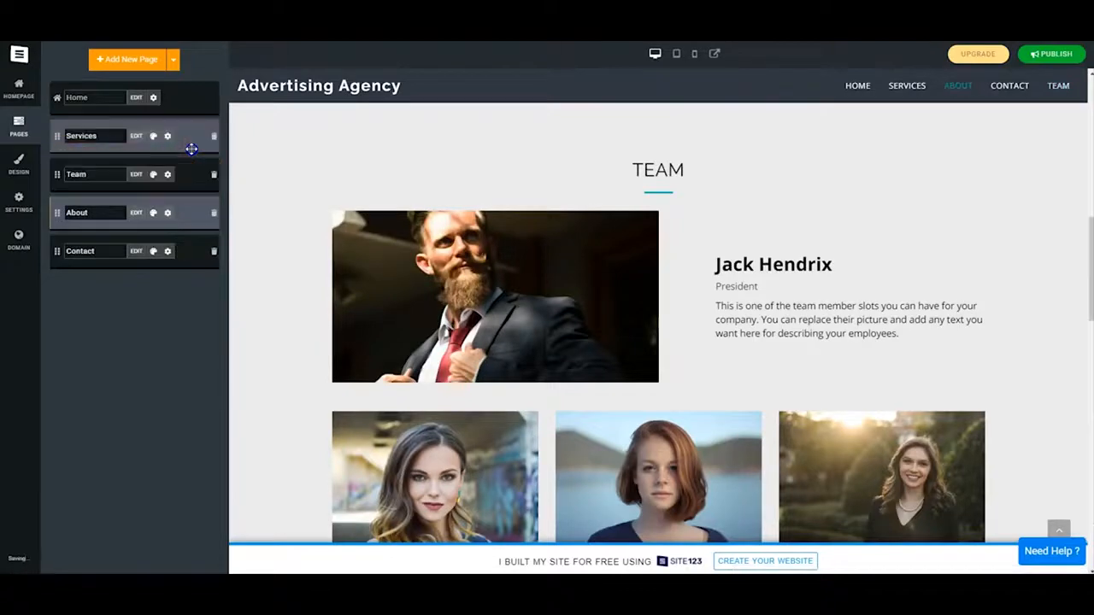
Replace the President's photo on the Team page with the library image of a curly-haired man in glasses, and save.
click(136, 173)
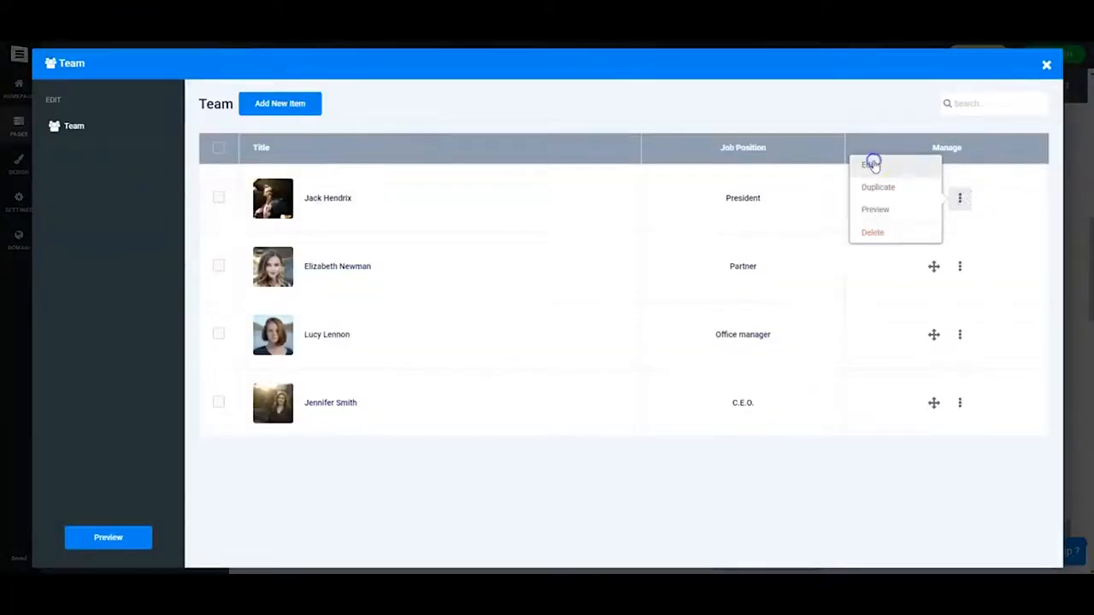
click(871, 164)
click(266, 356)
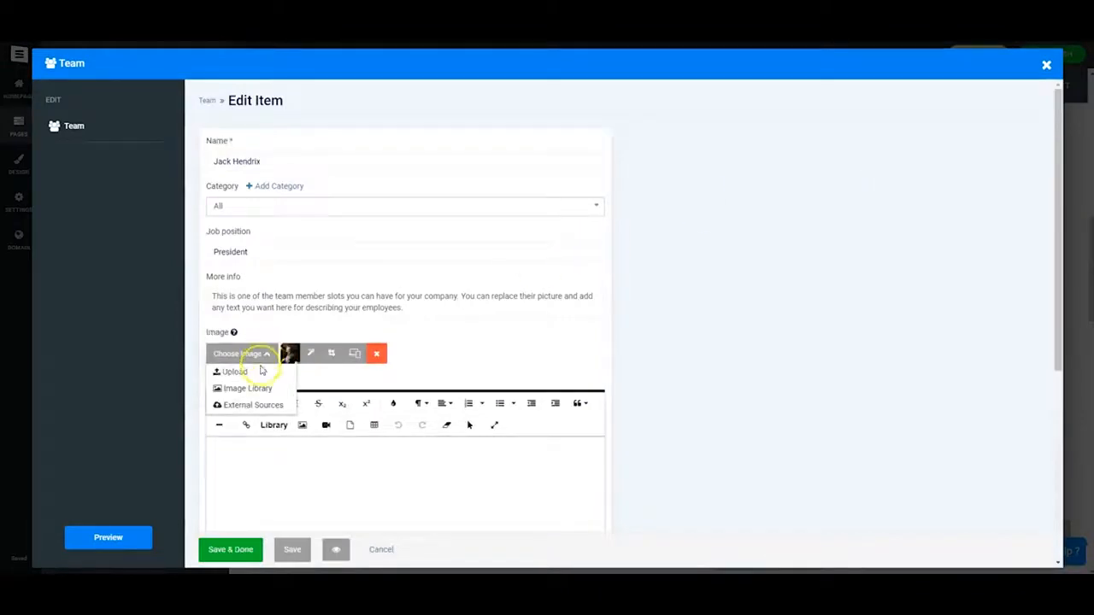
click(259, 390)
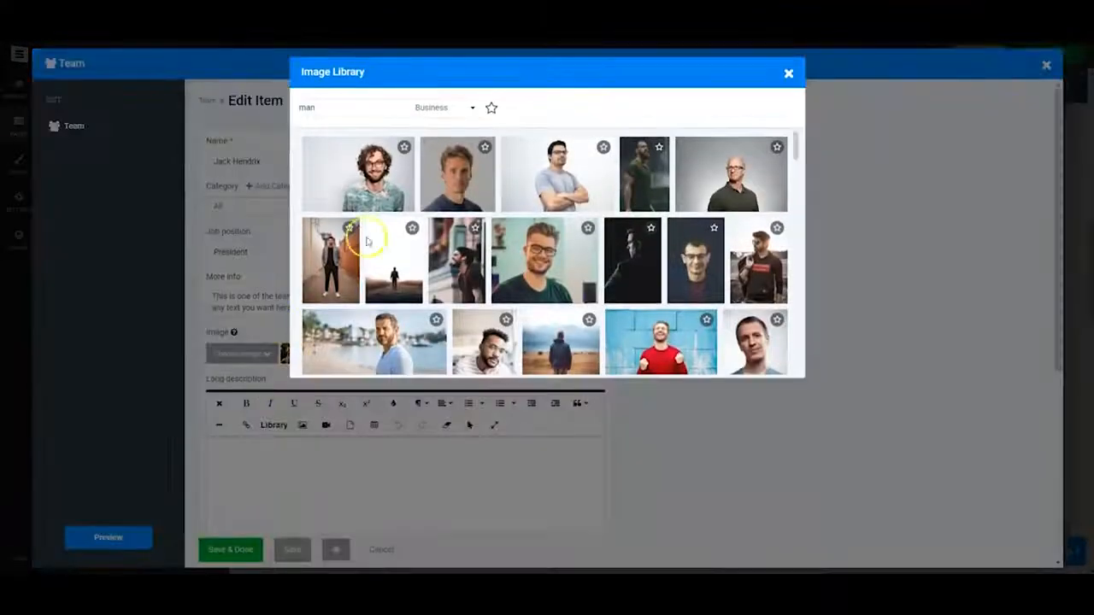
click(376, 167)
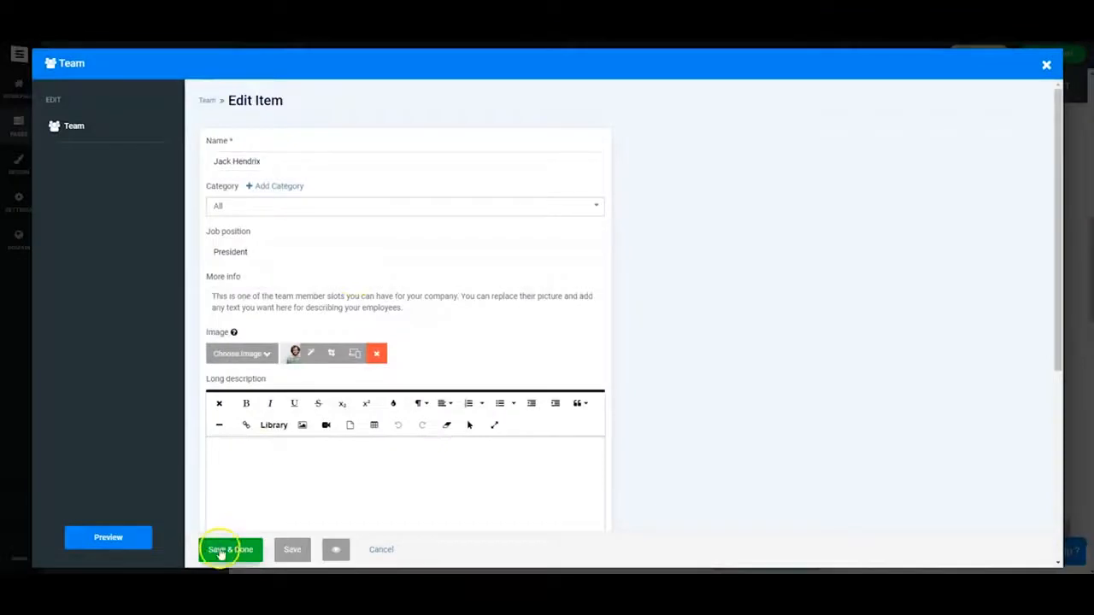
click(1047, 66)
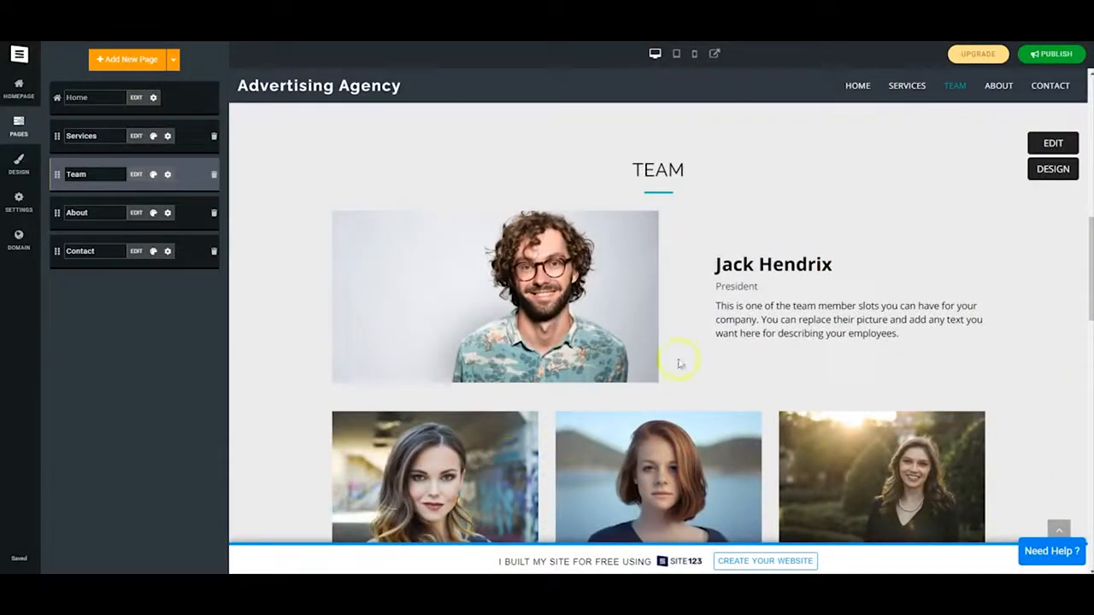
Try the pale green and bright cyan header color palettes on the site, and apply the near-white header palette with the blue accent.
click(19, 165)
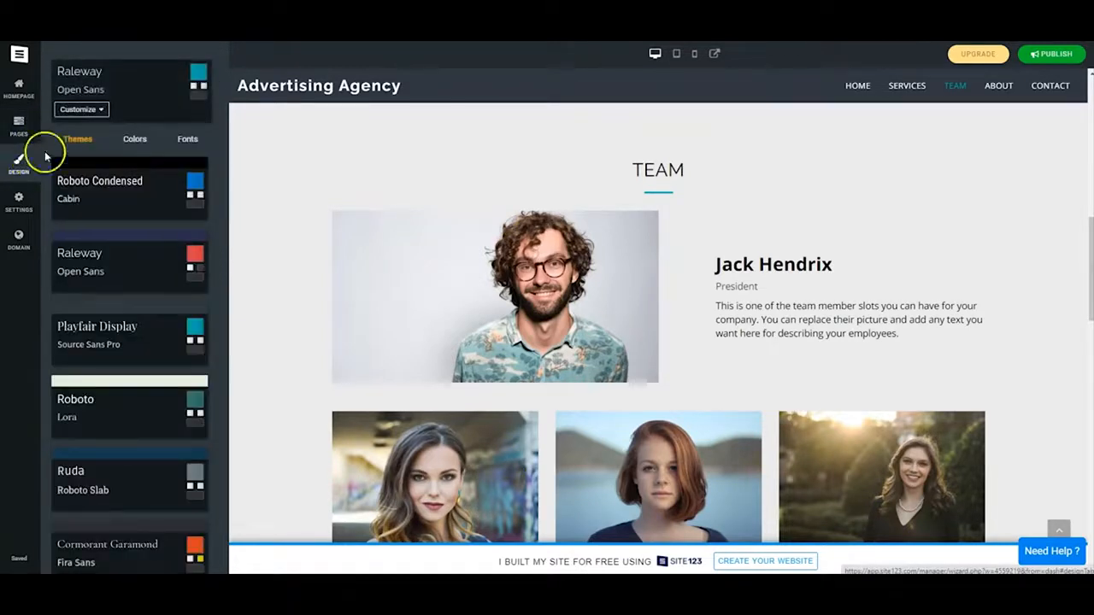
click(141, 145)
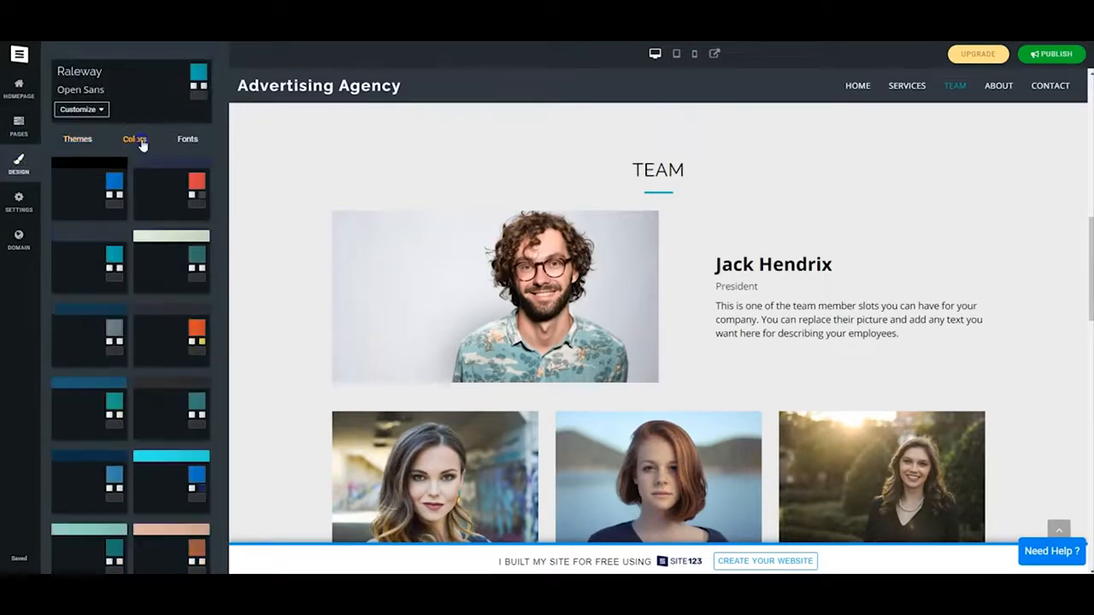
drag(1086, 229, 1088, 75)
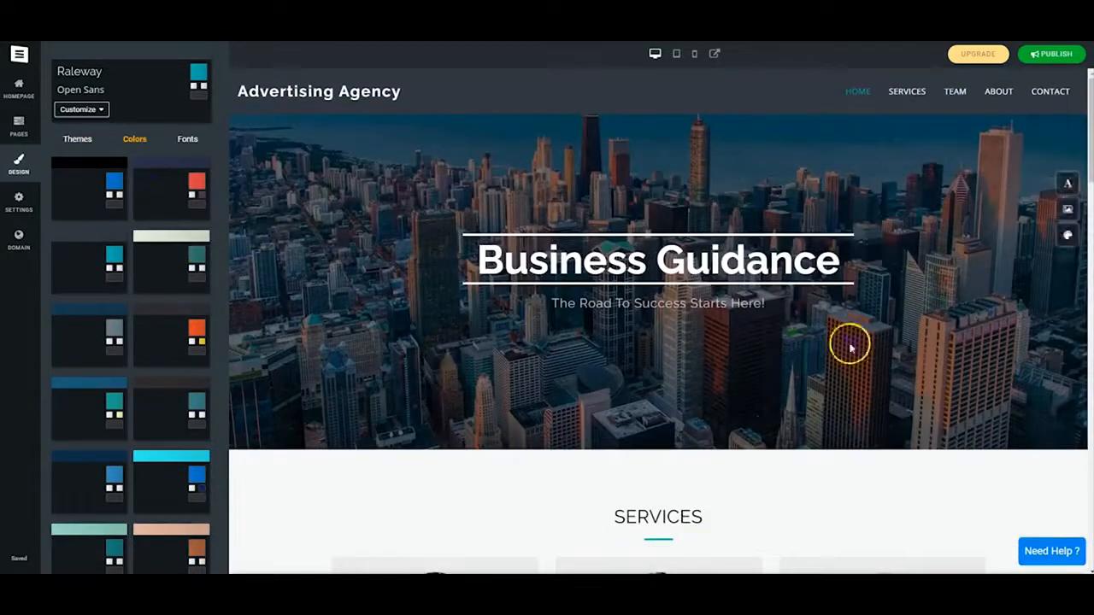
click(174, 255)
scroll(594, 459, down, 3)
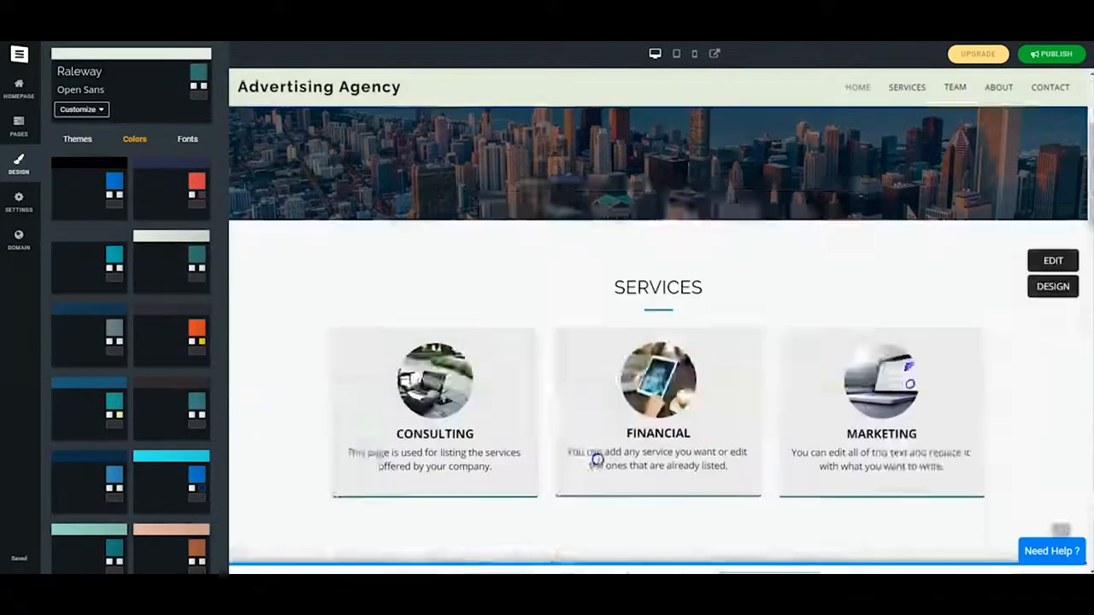
scroll(615, 427, down, 5)
scroll(635, 399, up, 10)
click(156, 474)
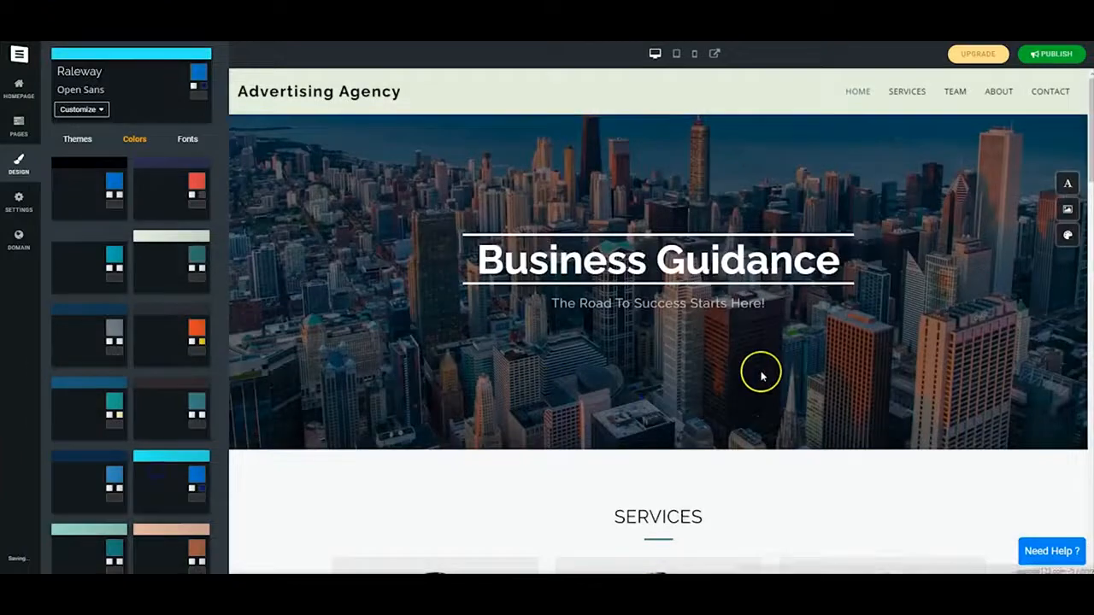
scroll(761, 376, down, 5)
scroll(760, 379, up, 5)
scroll(149, 398, down, 5)
click(88, 313)
scroll(794, 342, down, 10)
scroll(794, 342, up, 10)
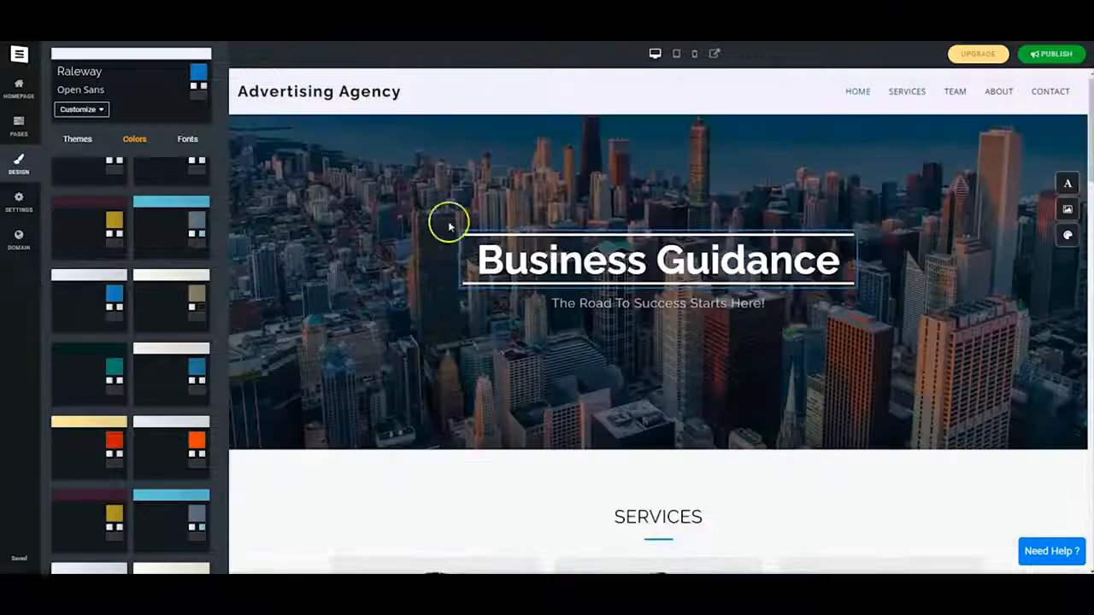
Turn on the floating contact button in the footer customization and open it for editing.
click(81, 109)
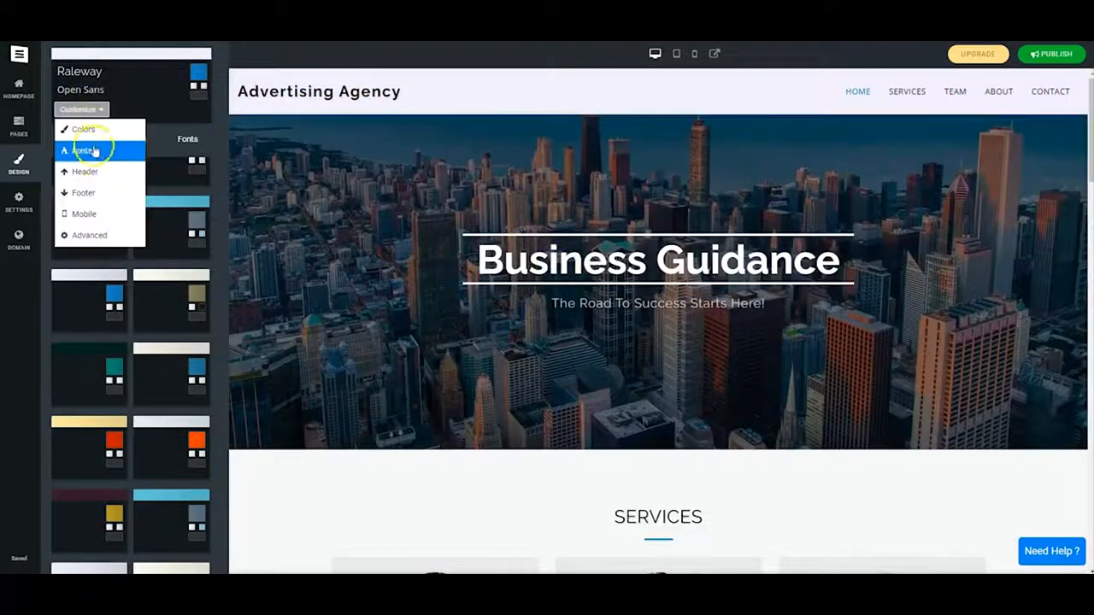
click(94, 192)
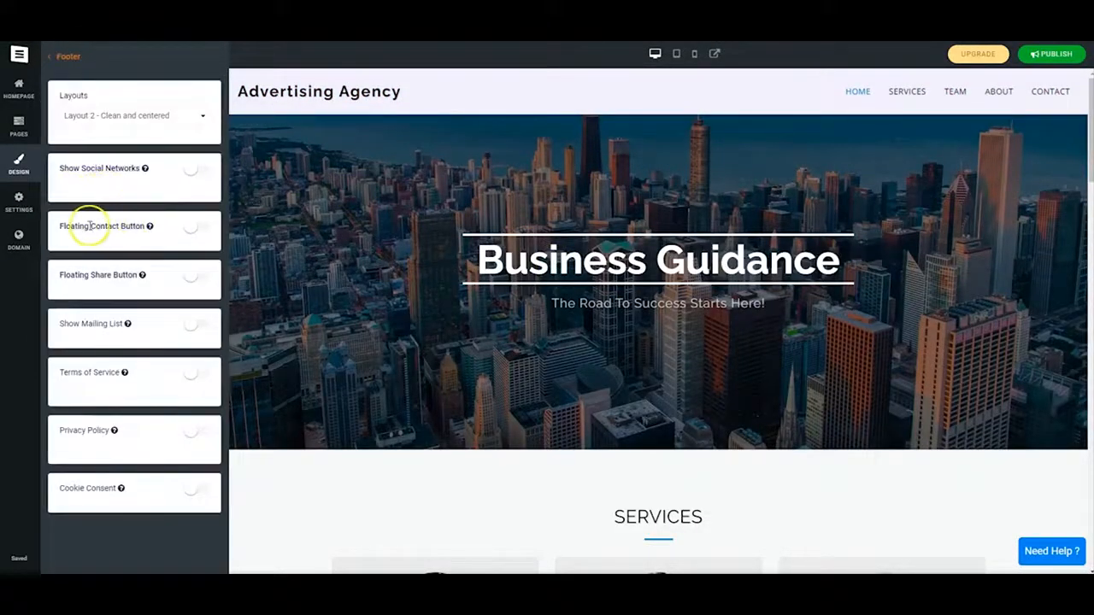
click(192, 229)
click(72, 259)
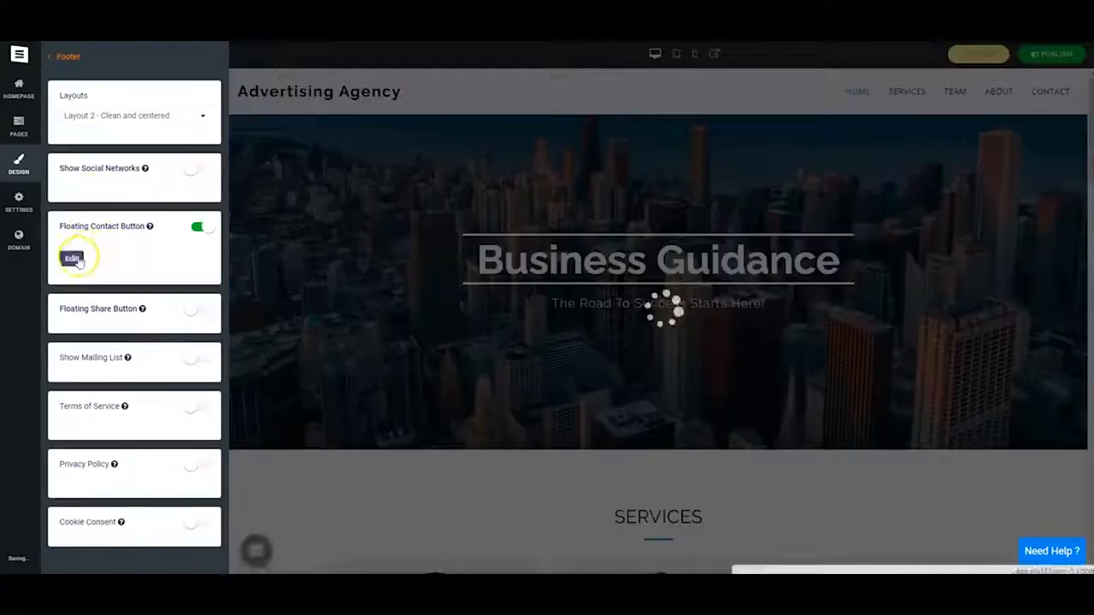
Add Phone and WhatsApp options to the floating contact button with the contact number, and expand the button on the page.
click(454, 114)
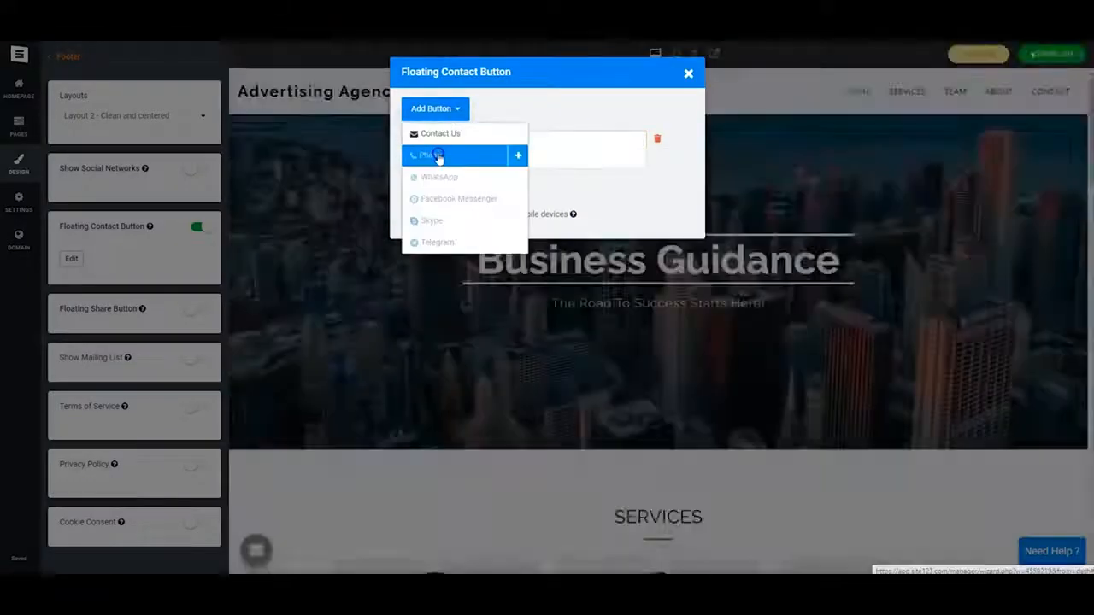
click(431, 154)
click(442, 109)
click(447, 174)
click(521, 218)
key(ctrl+v)
click(688, 73)
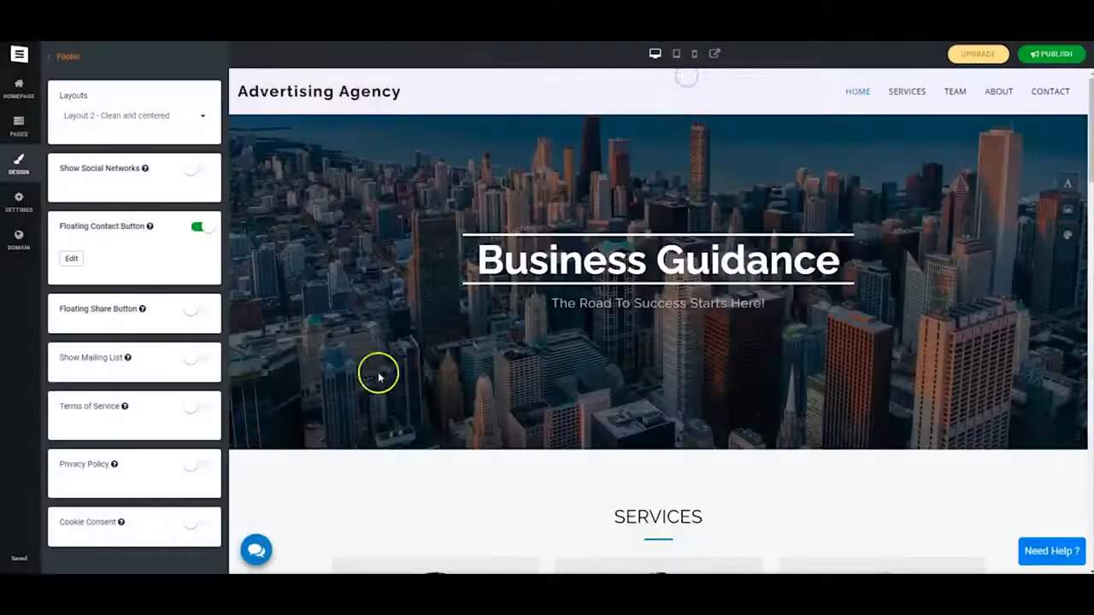
click(257, 552)
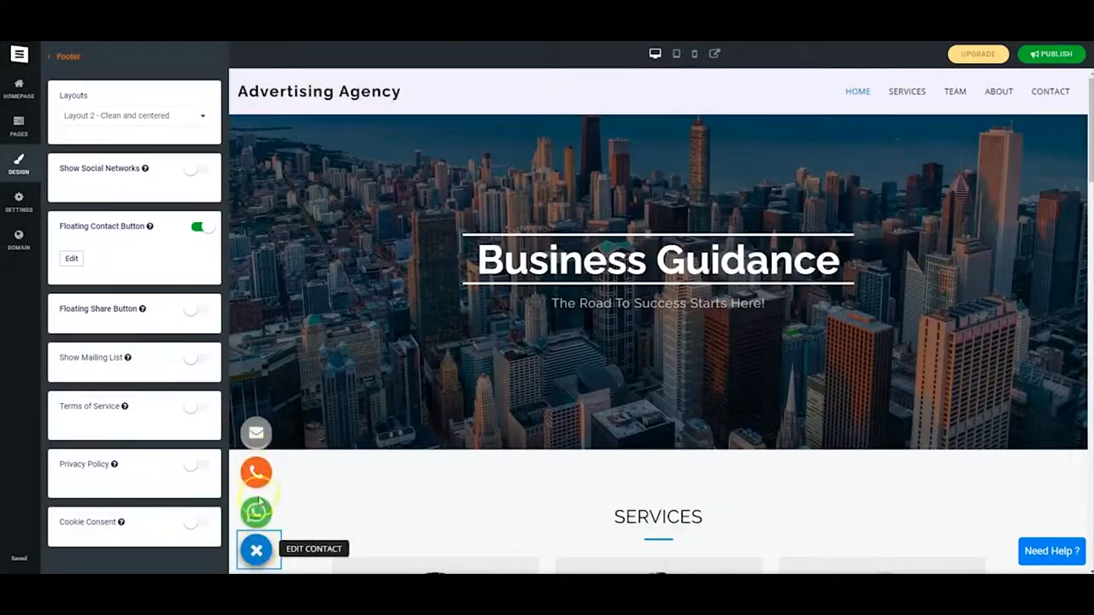
Check the suggested domain names for the site, and preview the homepage in the phone and desktop layouts.
click(21, 239)
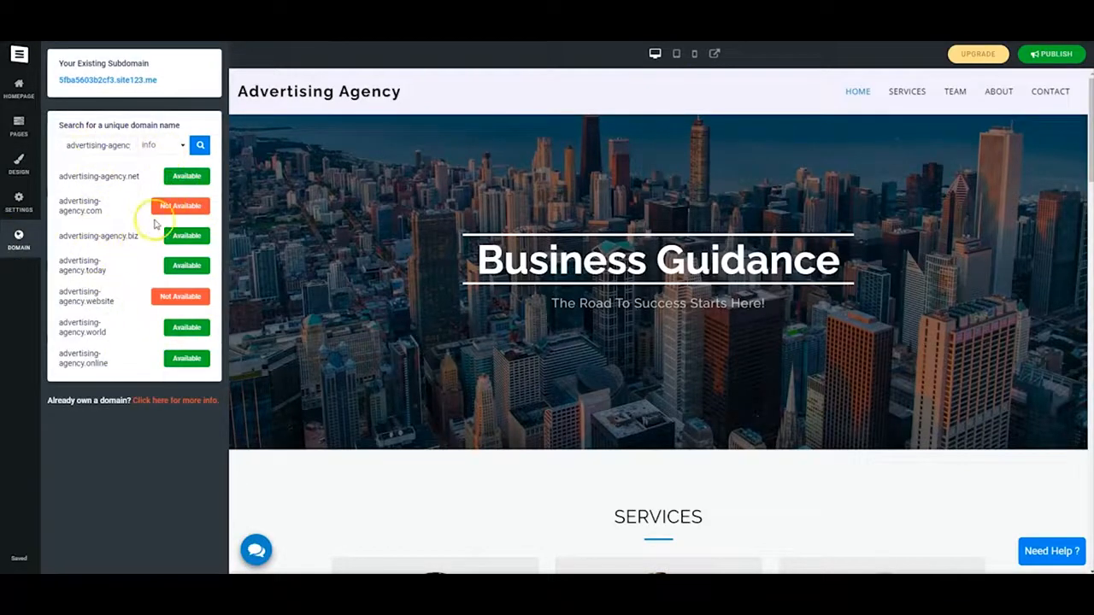
click(20, 237)
click(600, 54)
mouse_move(669, 106)
mouse_down()
mouse_move(657, 354)
mouse_move(667, 444)
mouse_move(677, 93)
mouse_up()
click(561, 53)
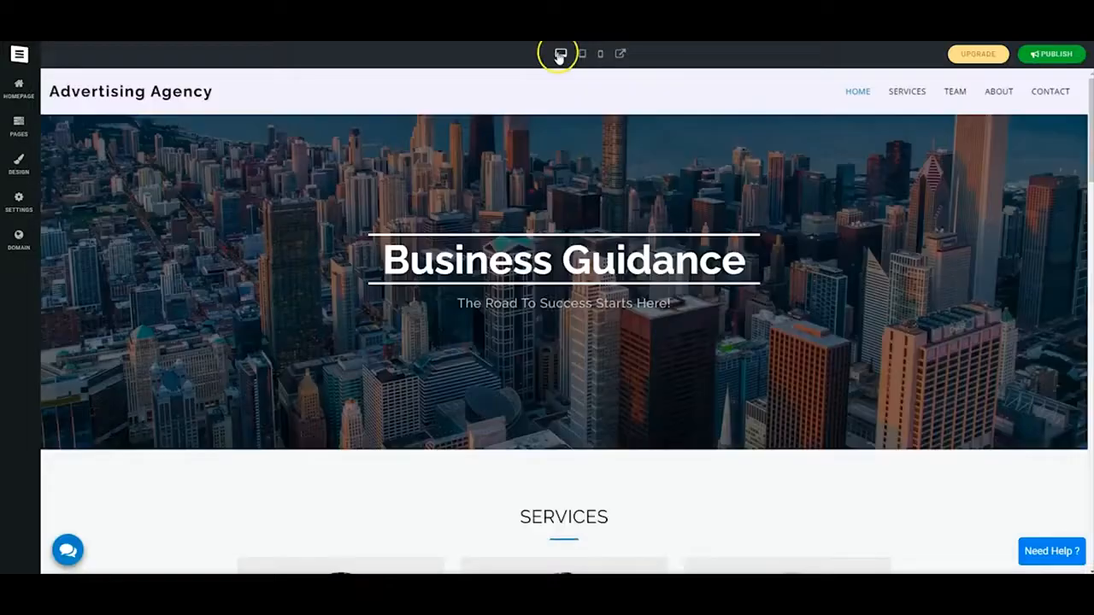
drag(1090, 92, 1084, 176)
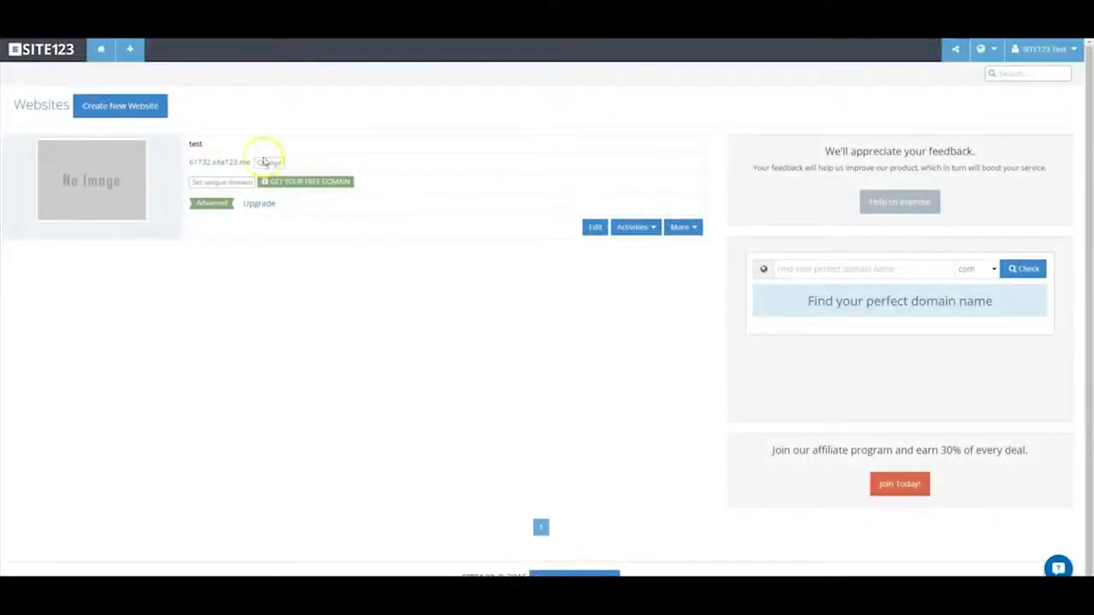
Order the free domain domainsite123.com for one year, filling in the registrant's contact details.
click(308, 182)
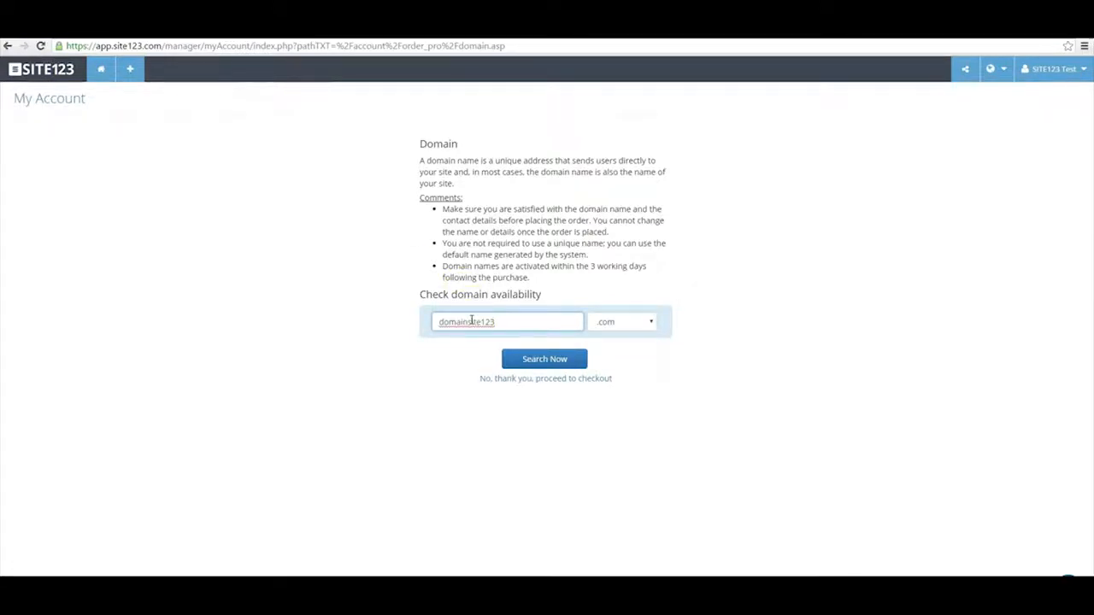
click(529, 361)
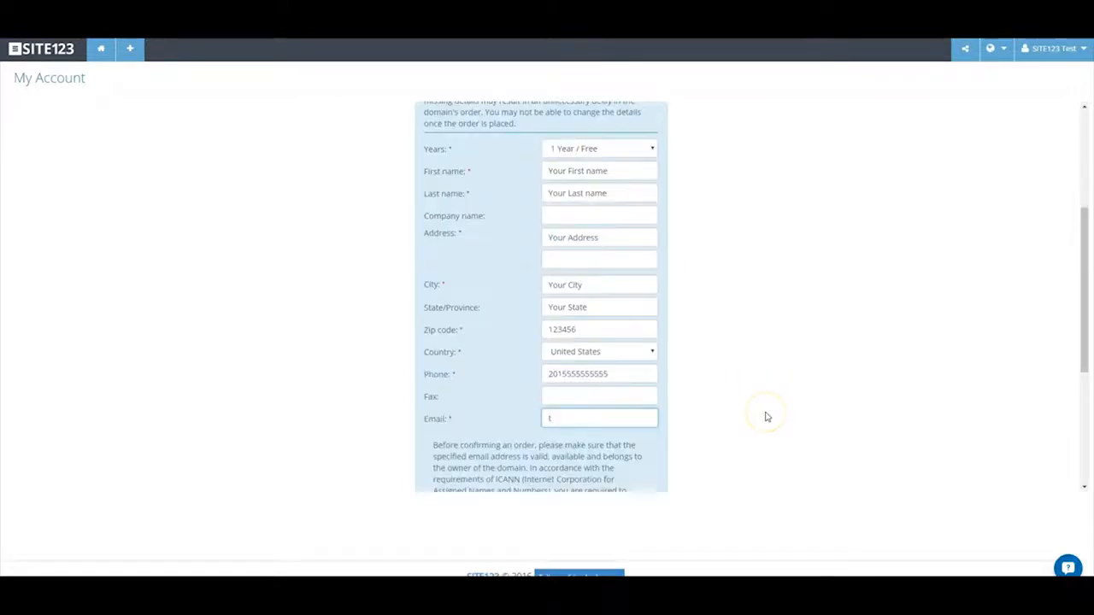
scroll(767, 417, down, 3)
click(565, 420)
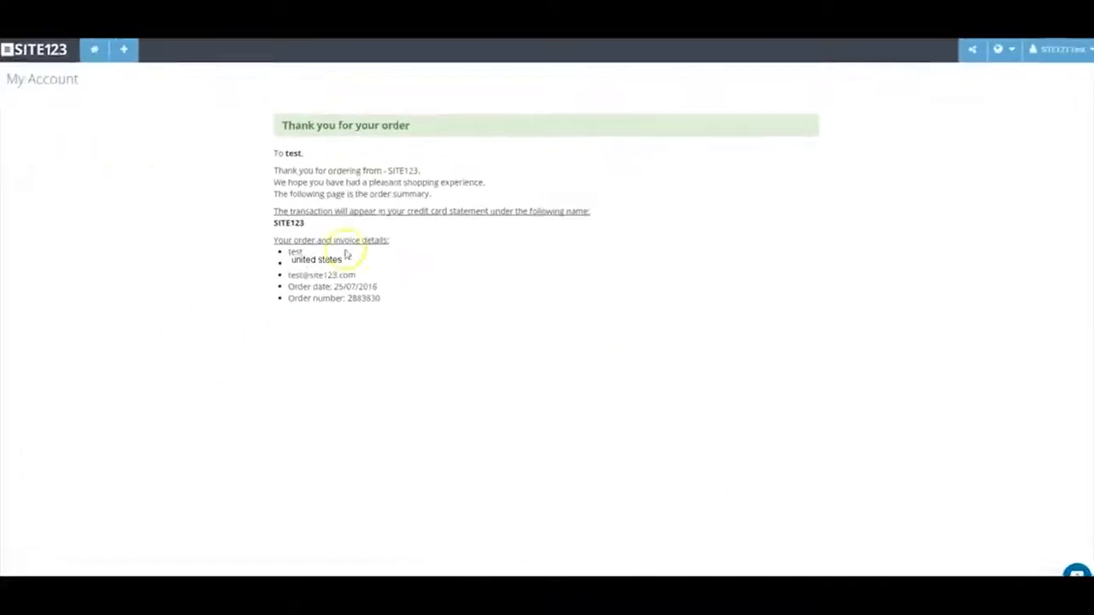
Add domainsite123.com as an existing domain in the test website's domain settings.
click(58, 53)
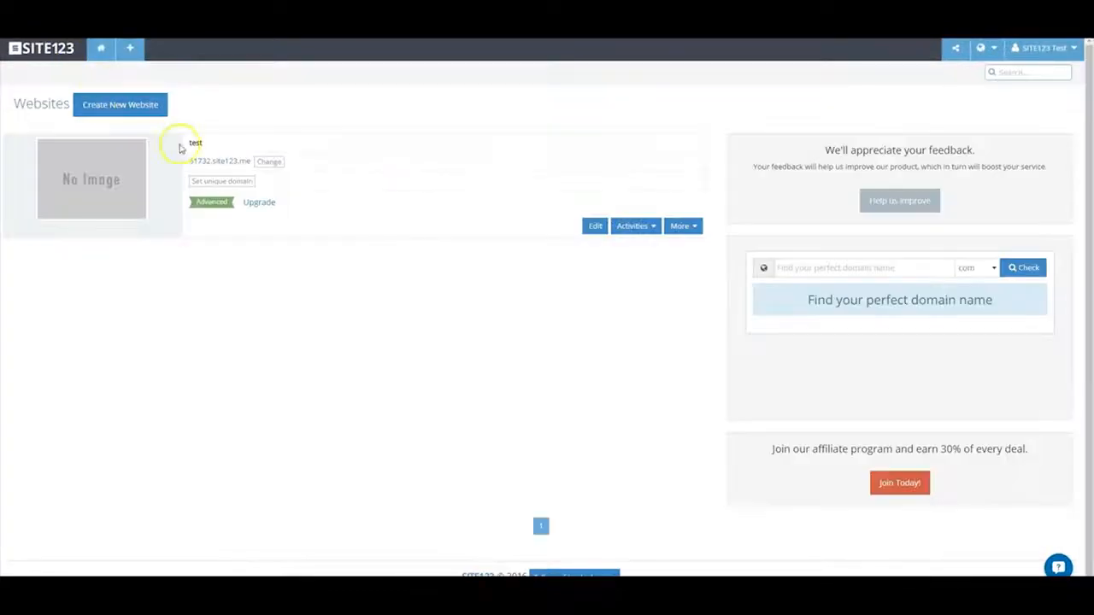
click(197, 183)
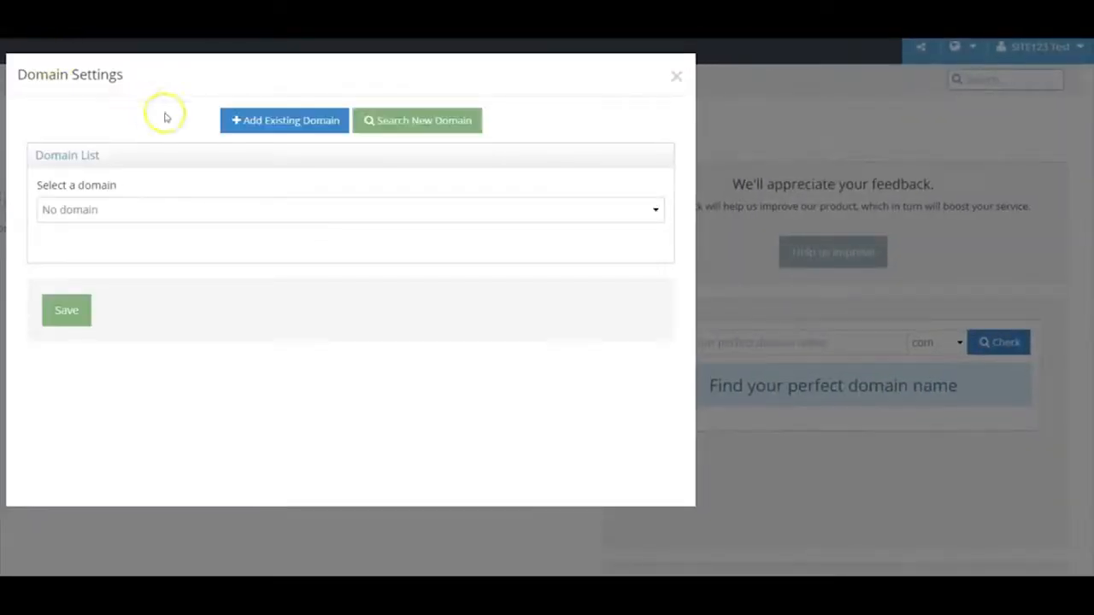
click(240, 127)
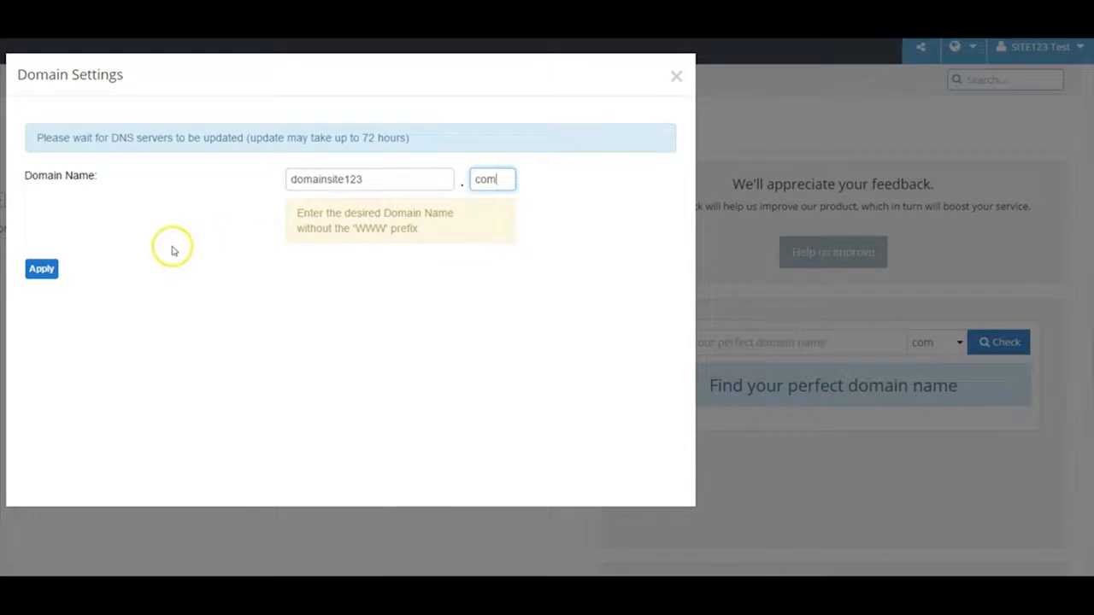
click(43, 270)
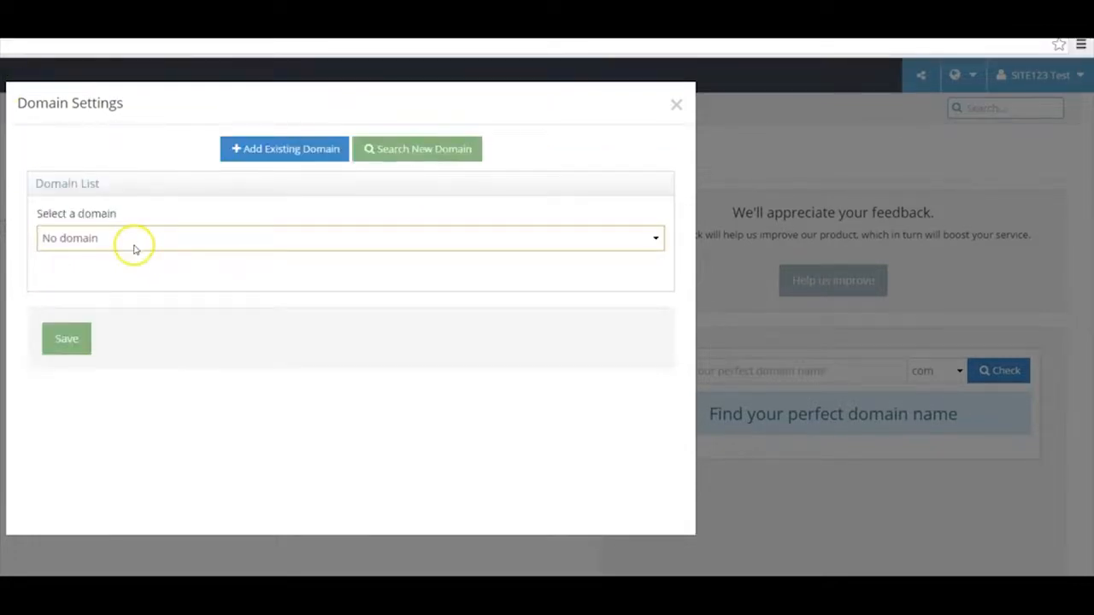
click(133, 248)
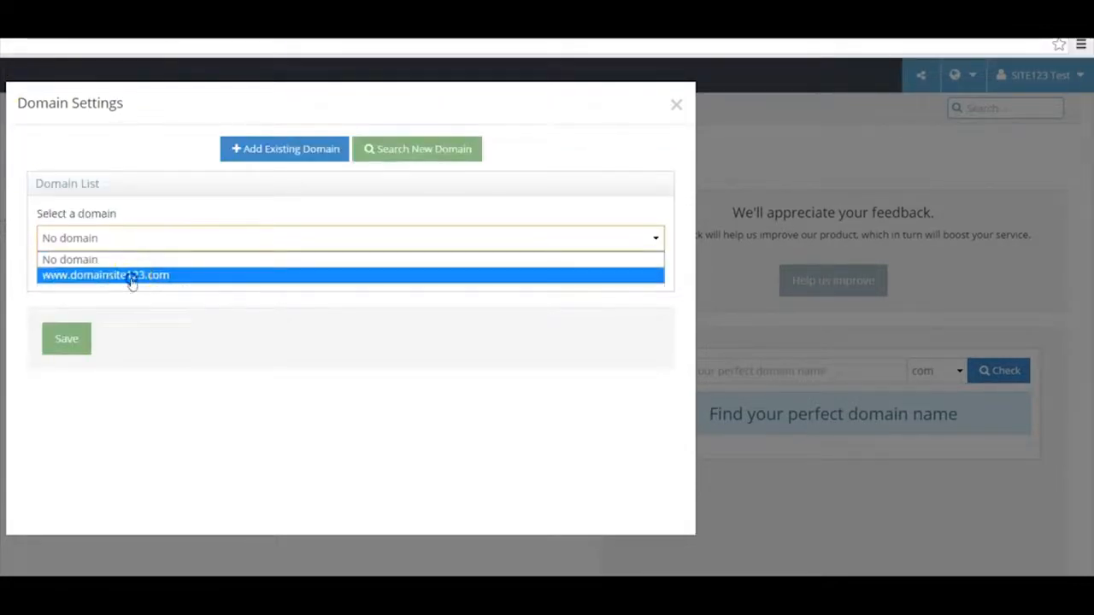
click(134, 273)
click(210, 329)
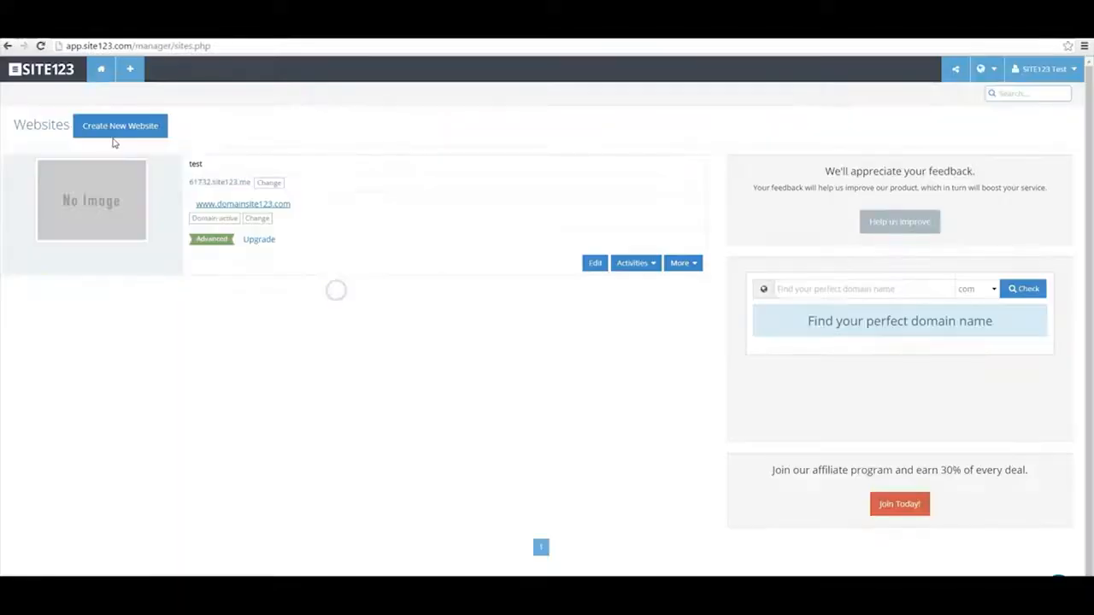
click(247, 206)
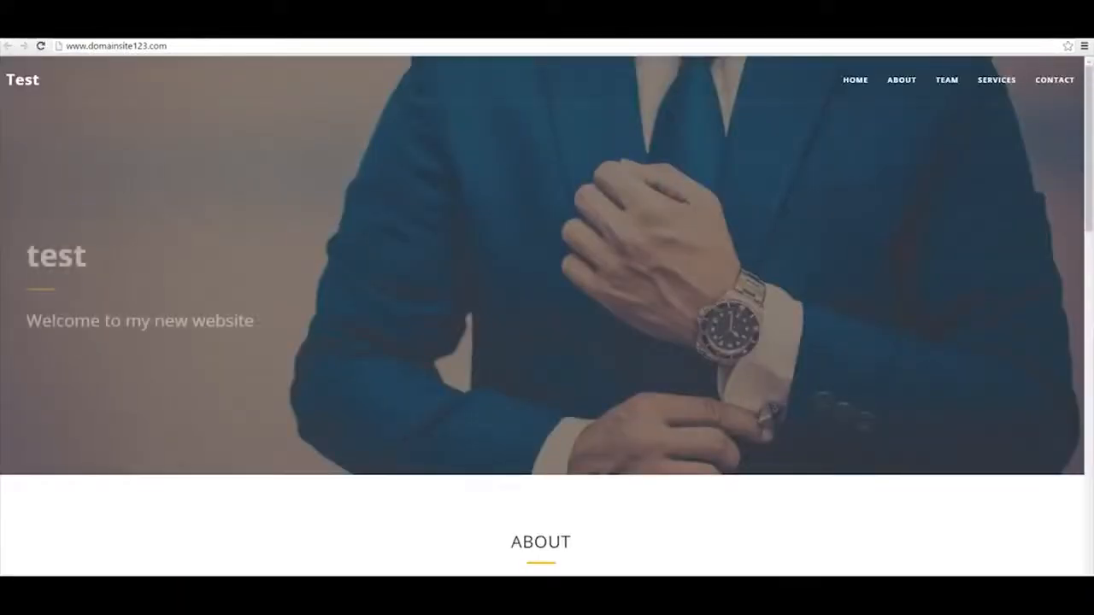
scroll(140, 68, down, 1)
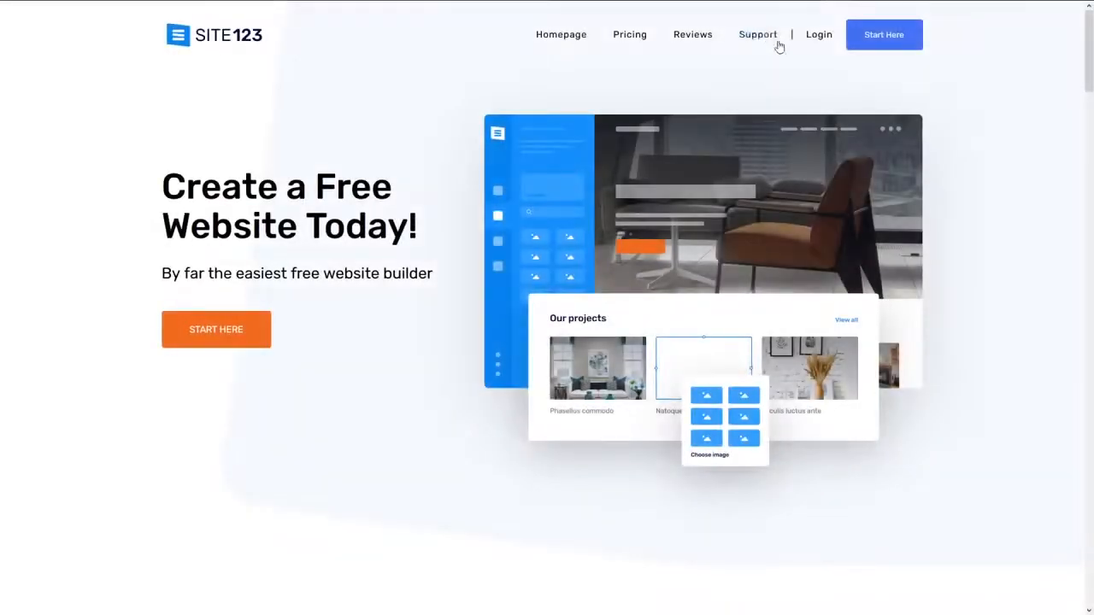
Open the SITE123 Support Center and browse its help topics.
click(769, 38)
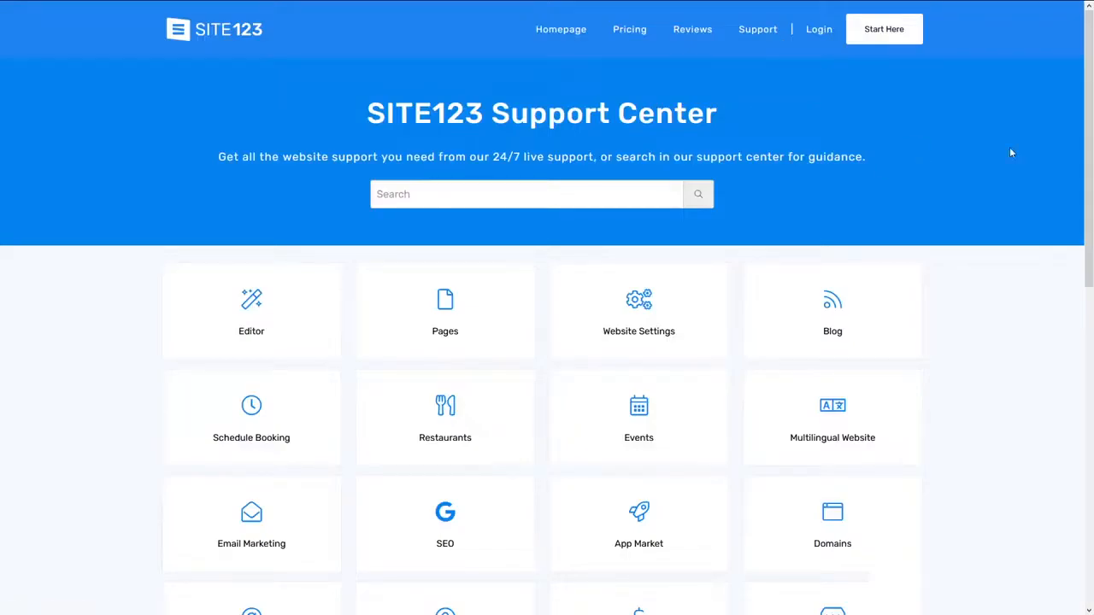
middle_click(1034, 133)
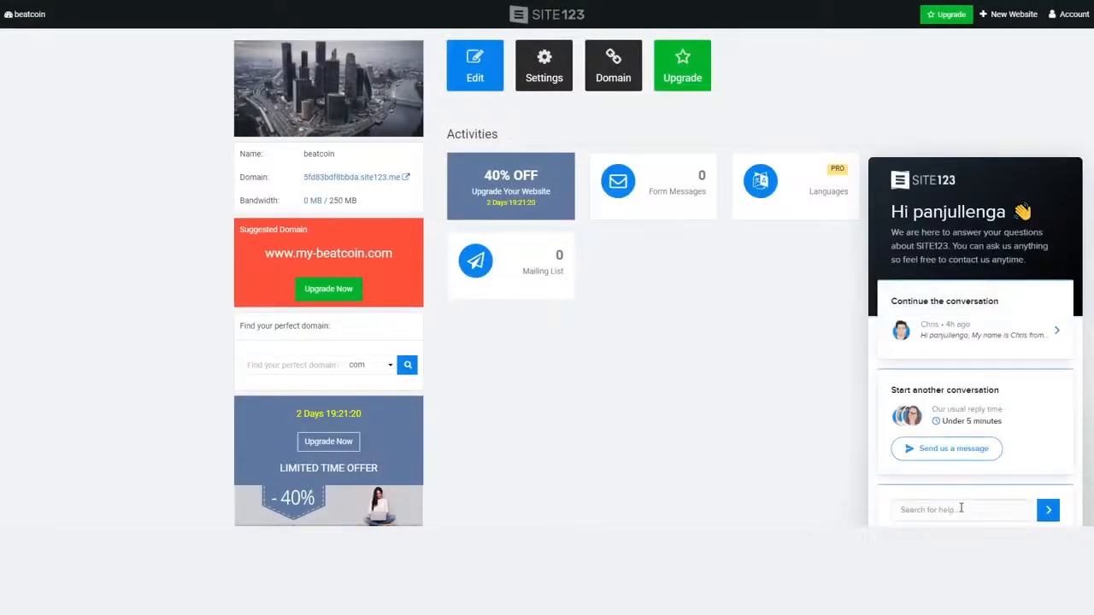
Start a new support chat conversation and send the messages "hi sir" and "i have something to ask".
scroll(963, 355, down, 1)
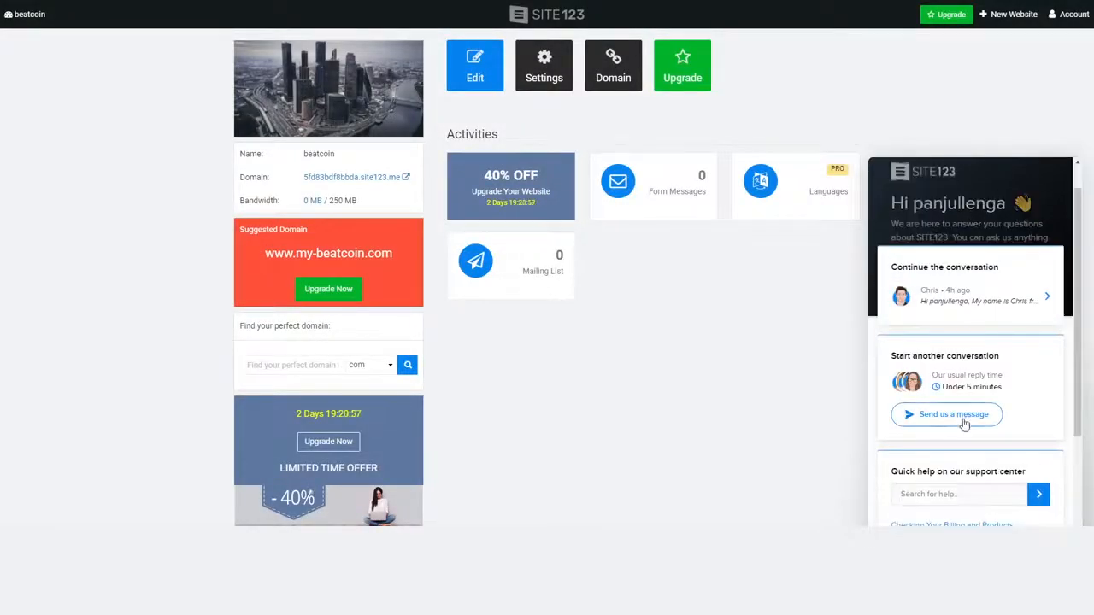
scroll(964, 425, up, 1)
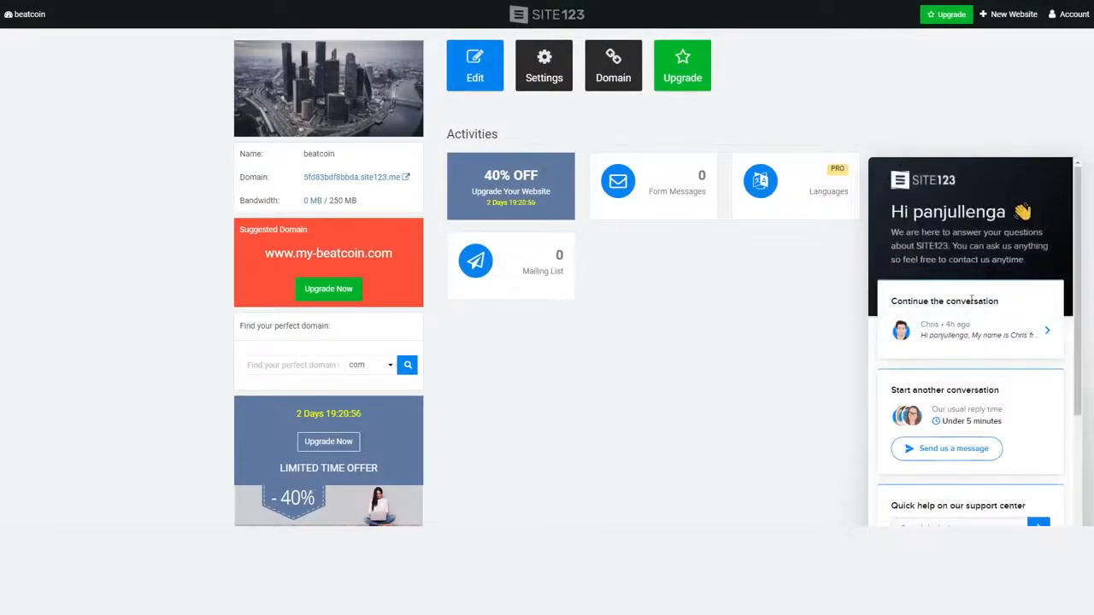
click(968, 449)
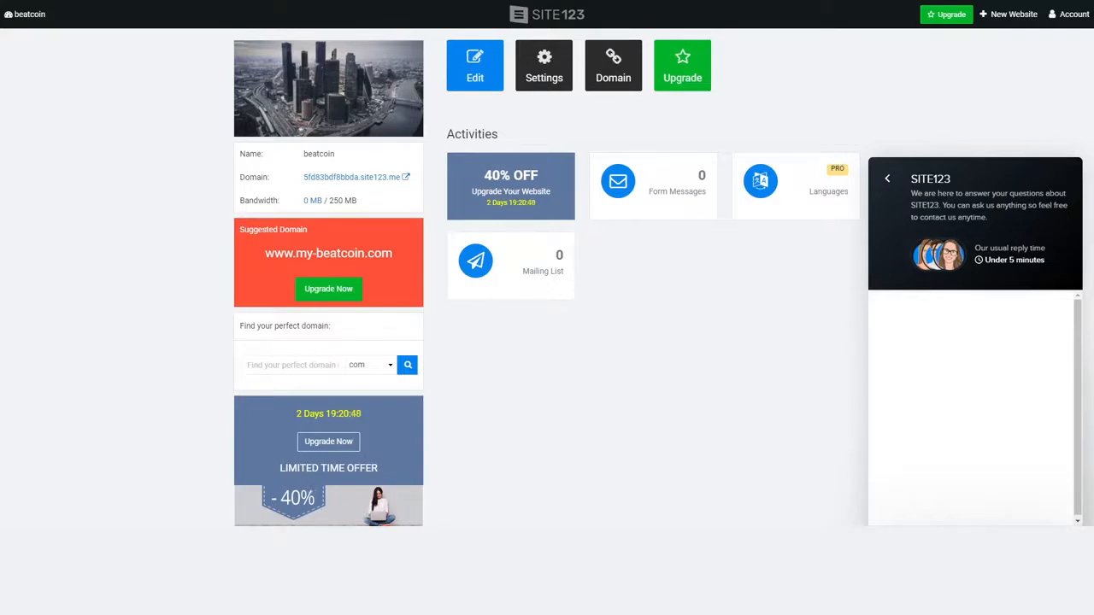
key(Return)
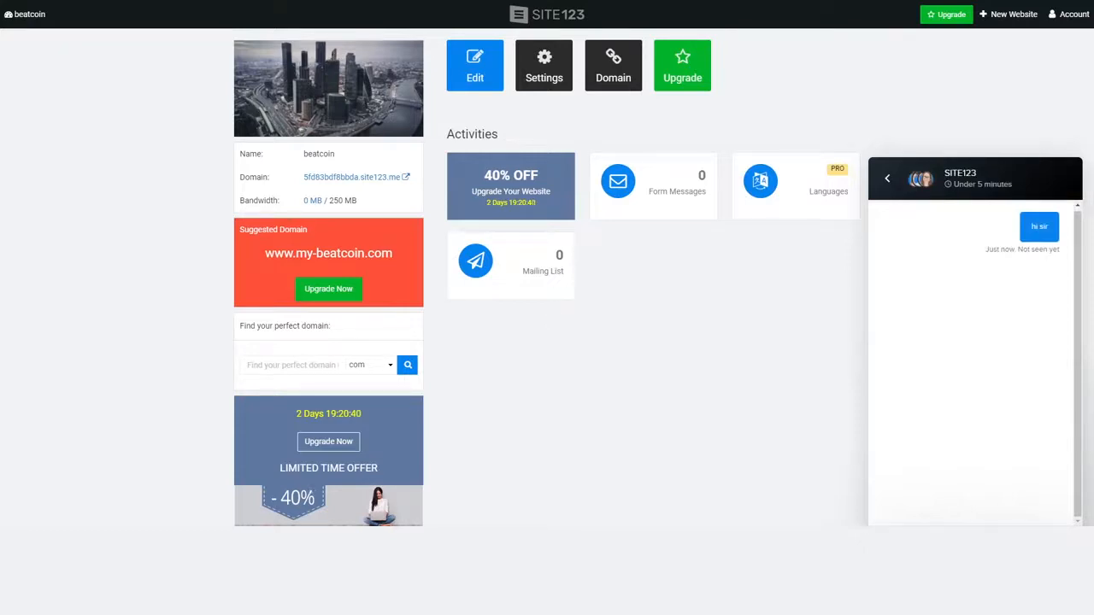
key(Return)
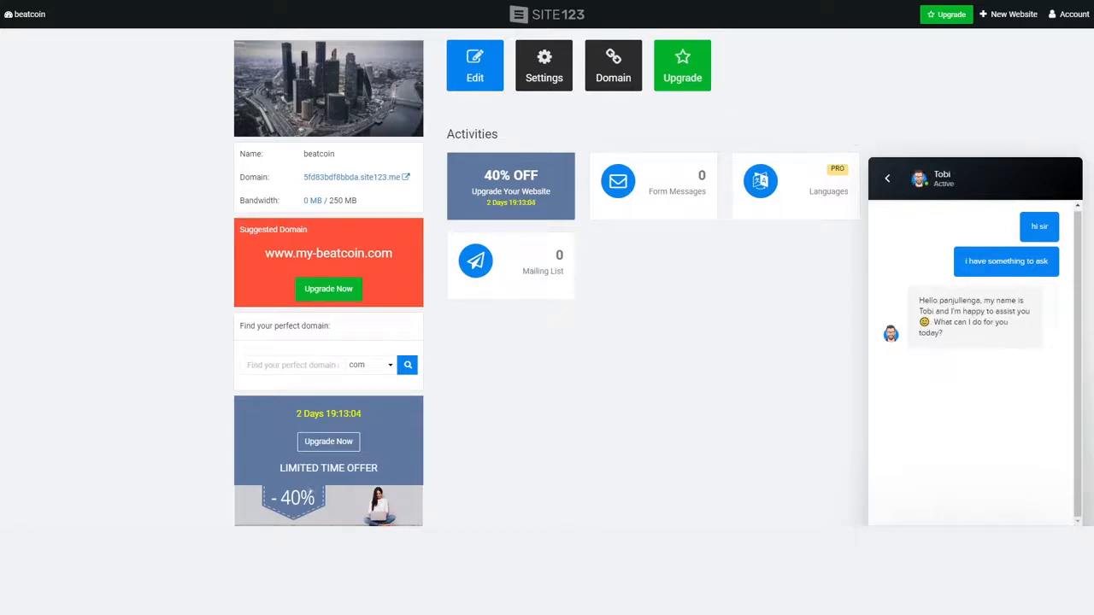
key(Return)
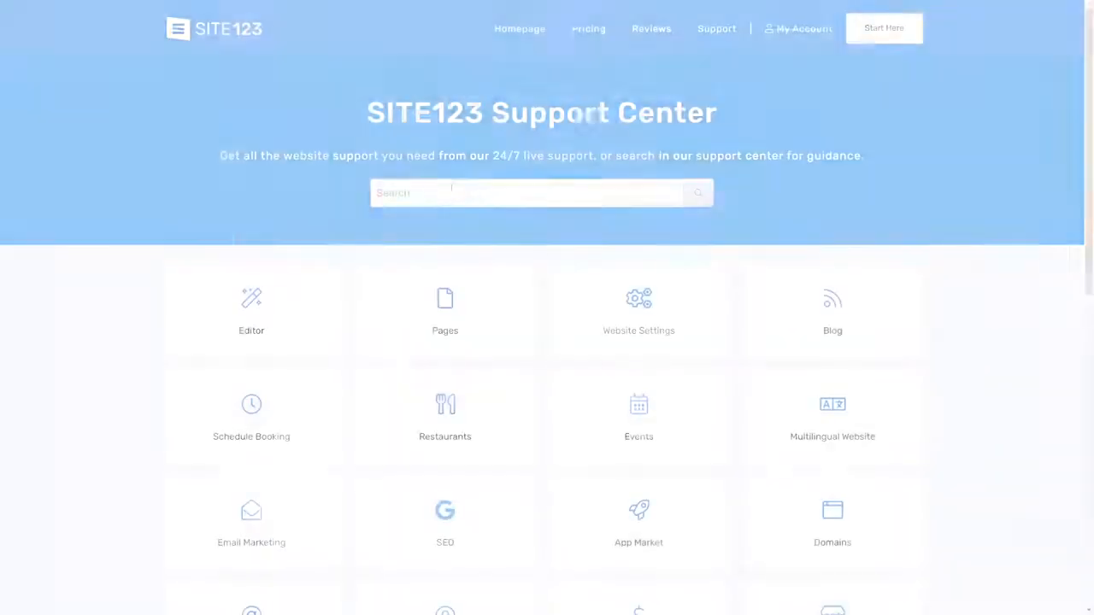
Search the Support Center for "domain" and look through the resulting help articles.
click(460, 194)
text(d)
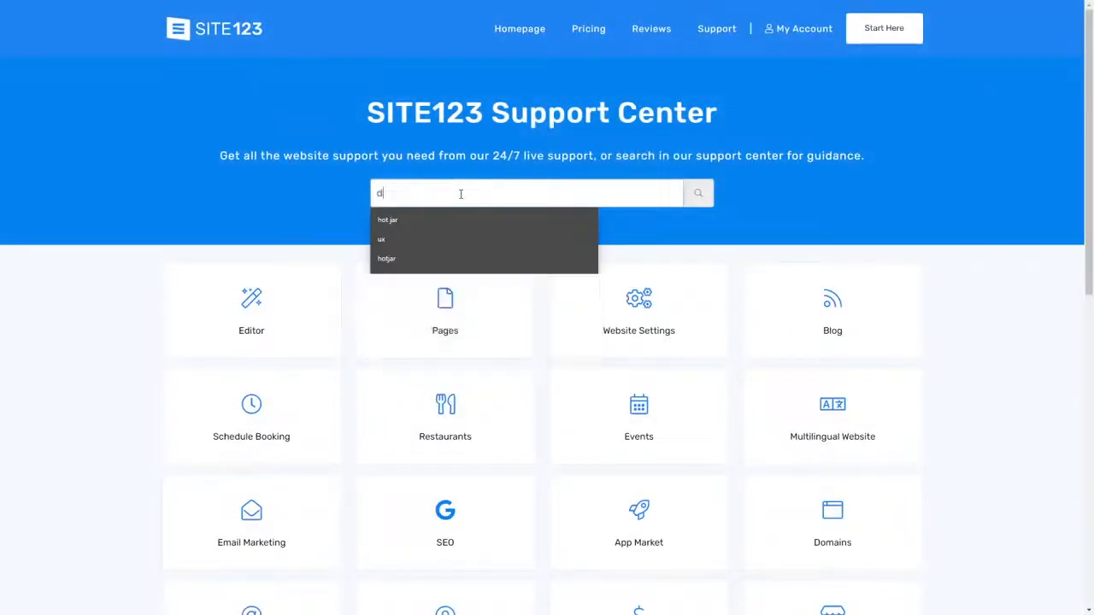
text(omain)
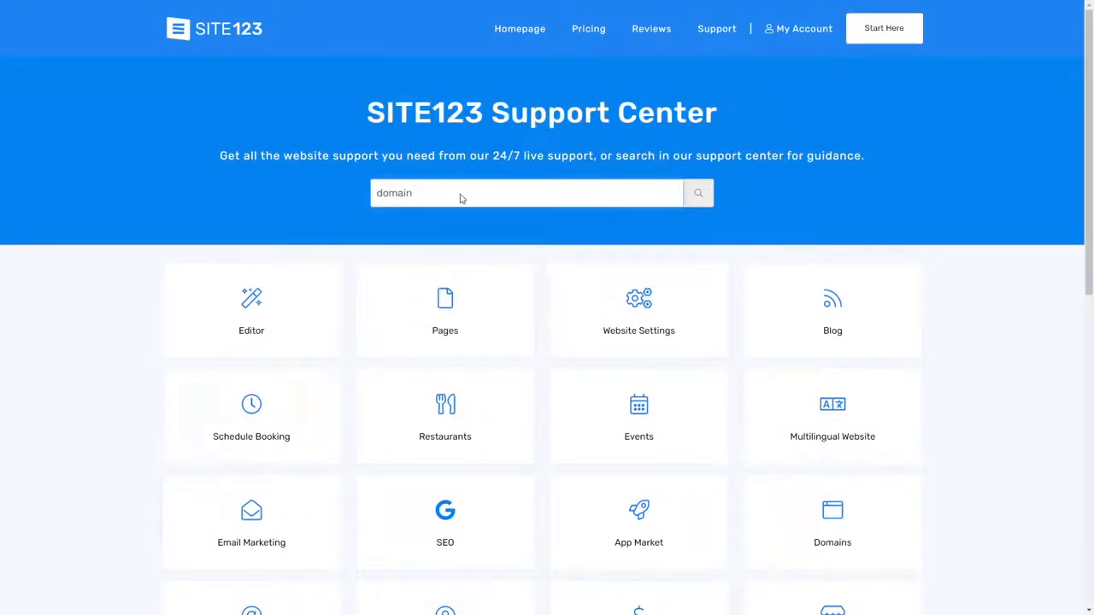
key(Return)
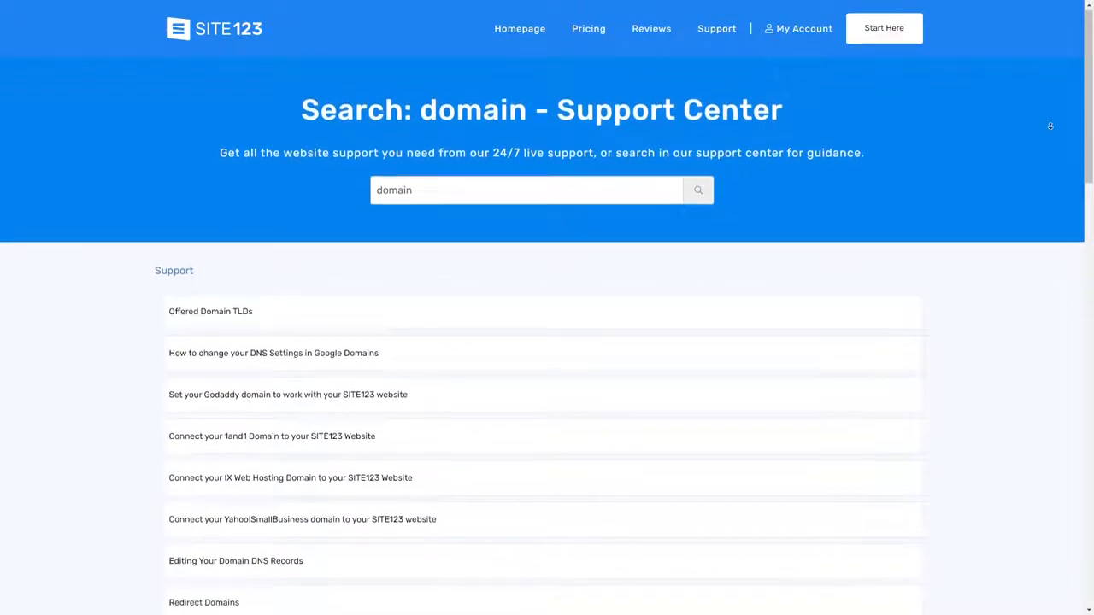
scroll(1053, 112, down, 2)
scroll(1050, 137, down, 2)
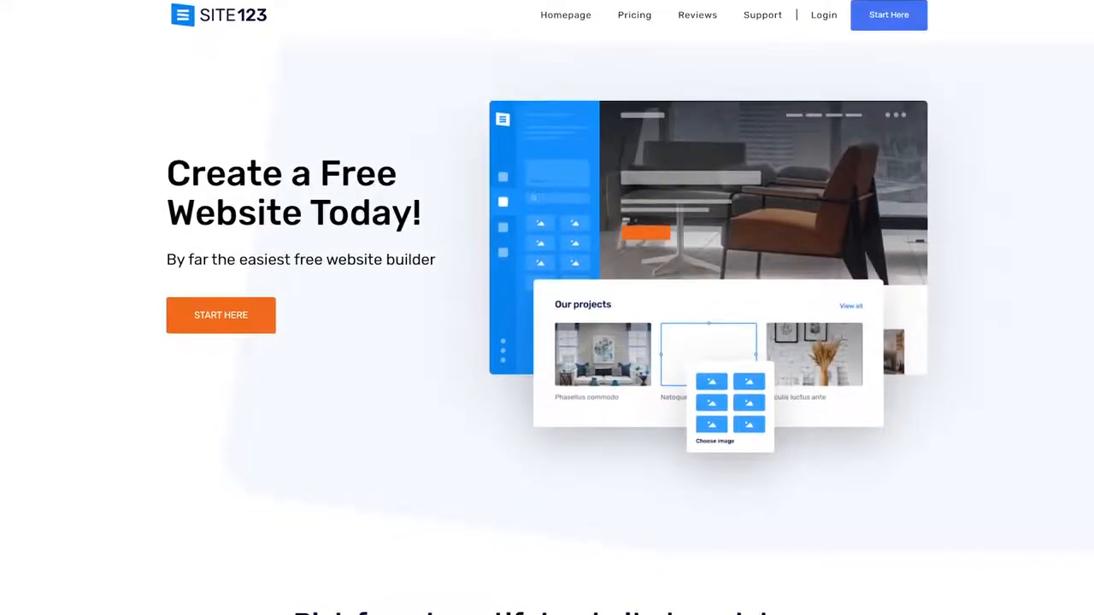
Examine the SITE123 homepage from the website templates and Fantastic Features through the business website, online store and live support sections.
scroll(547, 308, down, 1)
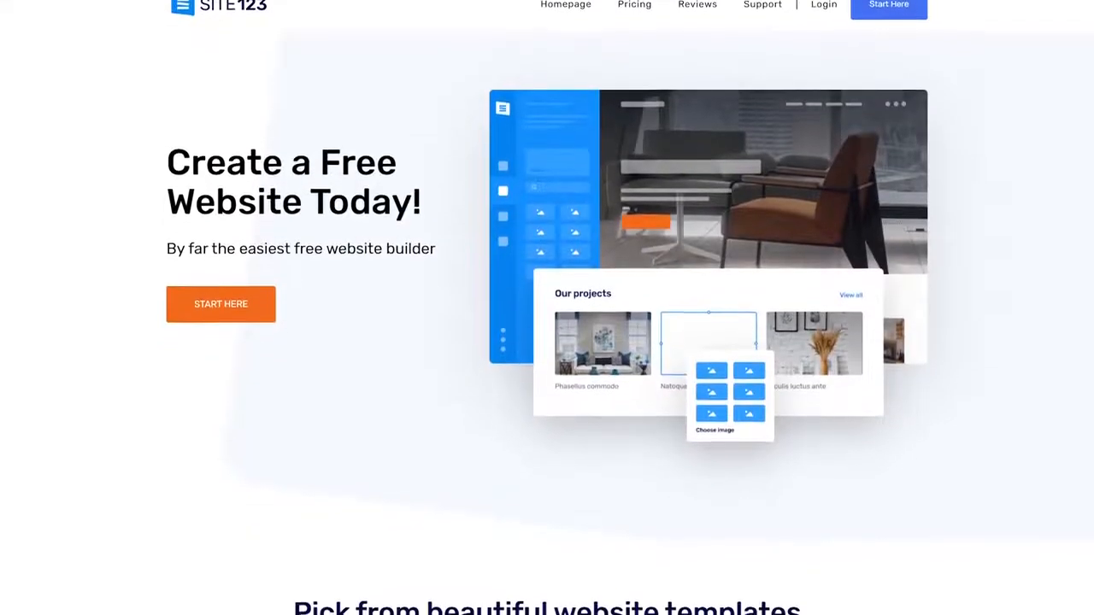
scroll(547, 308, down, 2)
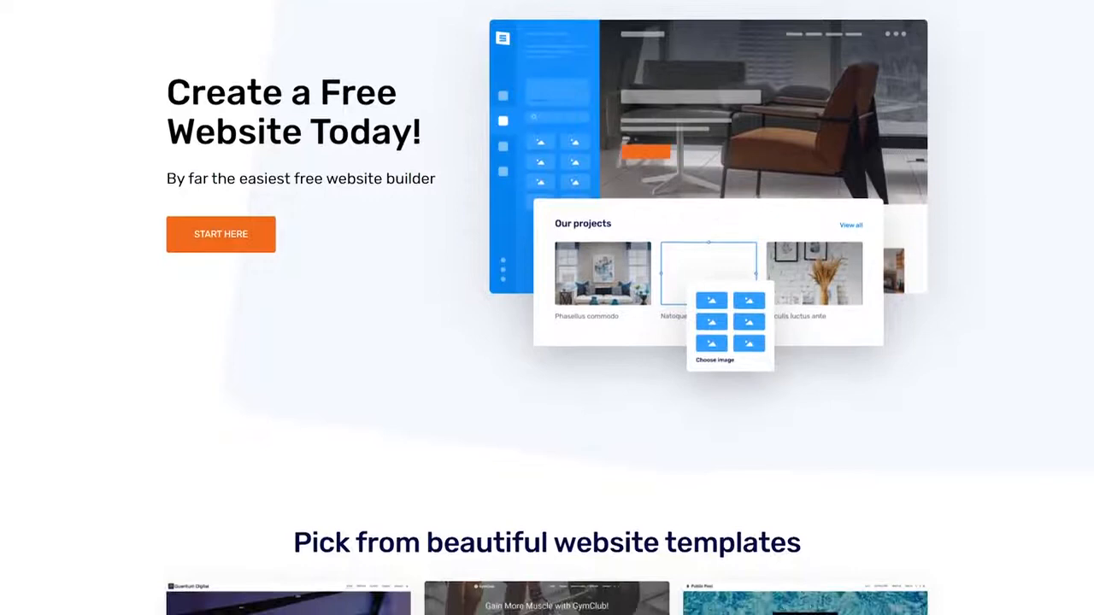
scroll(547, 308, down, 3)
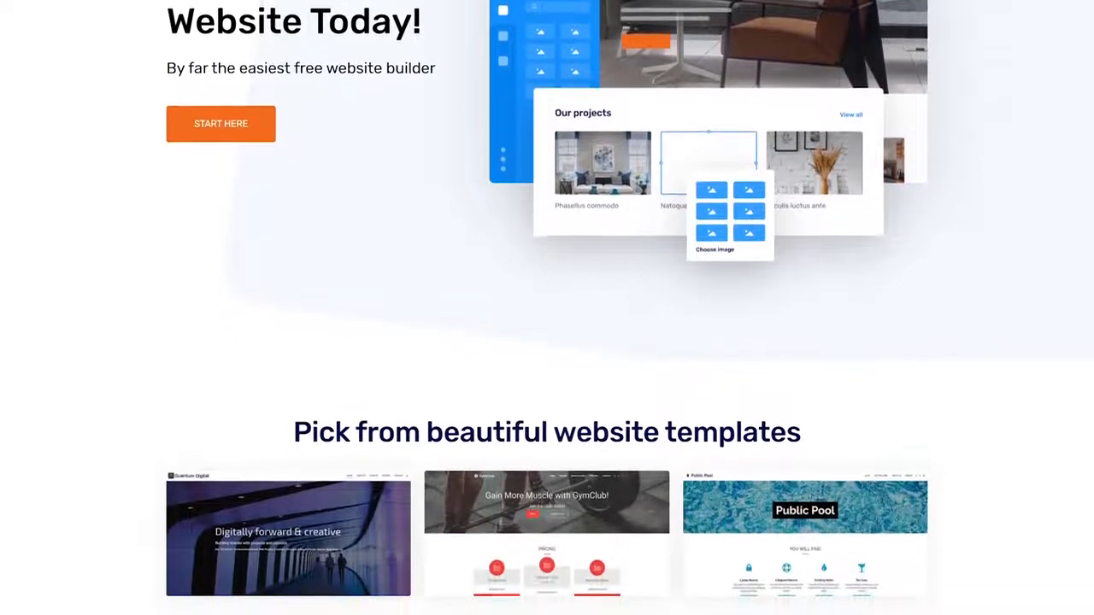
scroll(547, 307, down, 4)
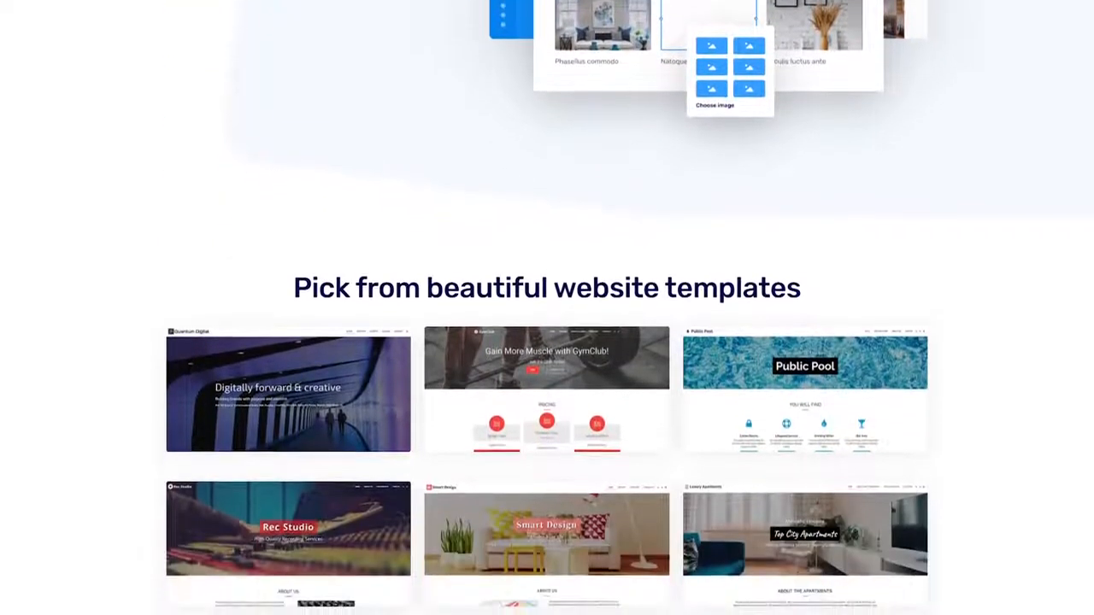
scroll(547, 308, down, 4)
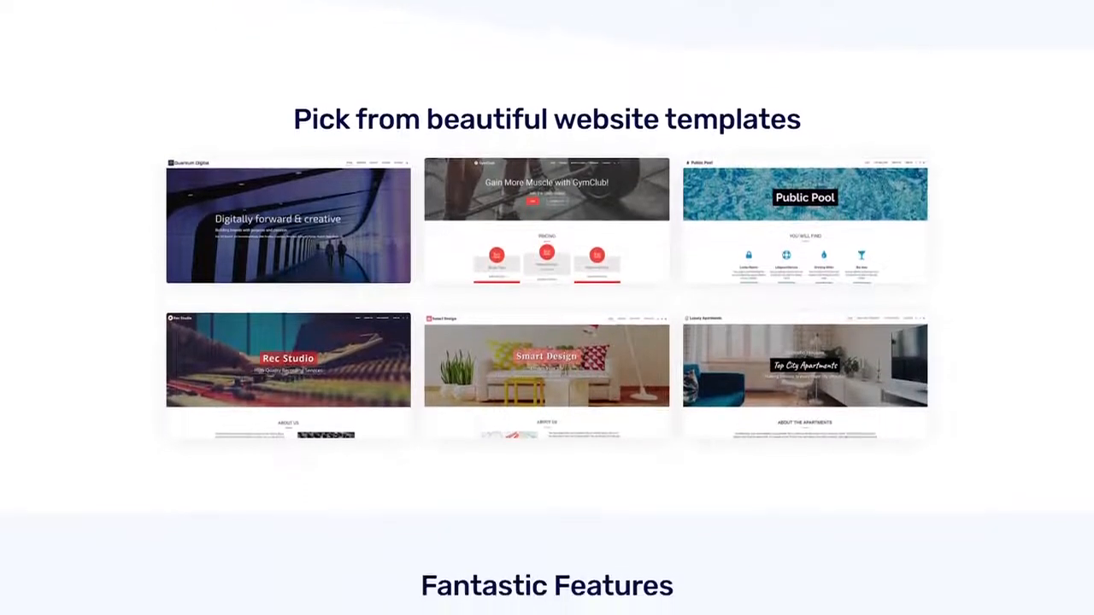
scroll(547, 308, down, 5)
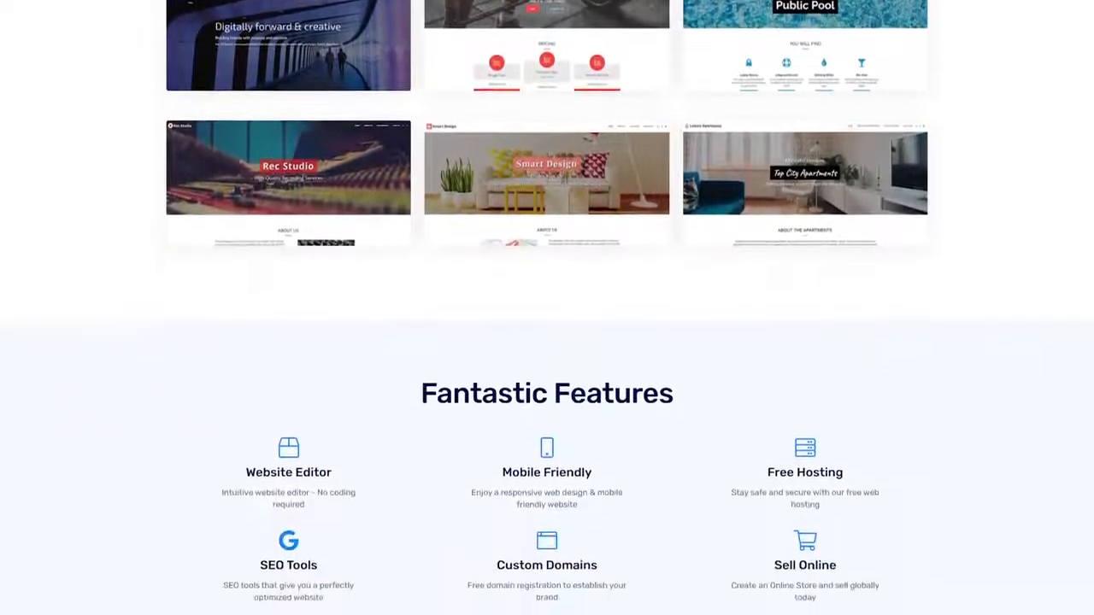
scroll(547, 307, down, 5)
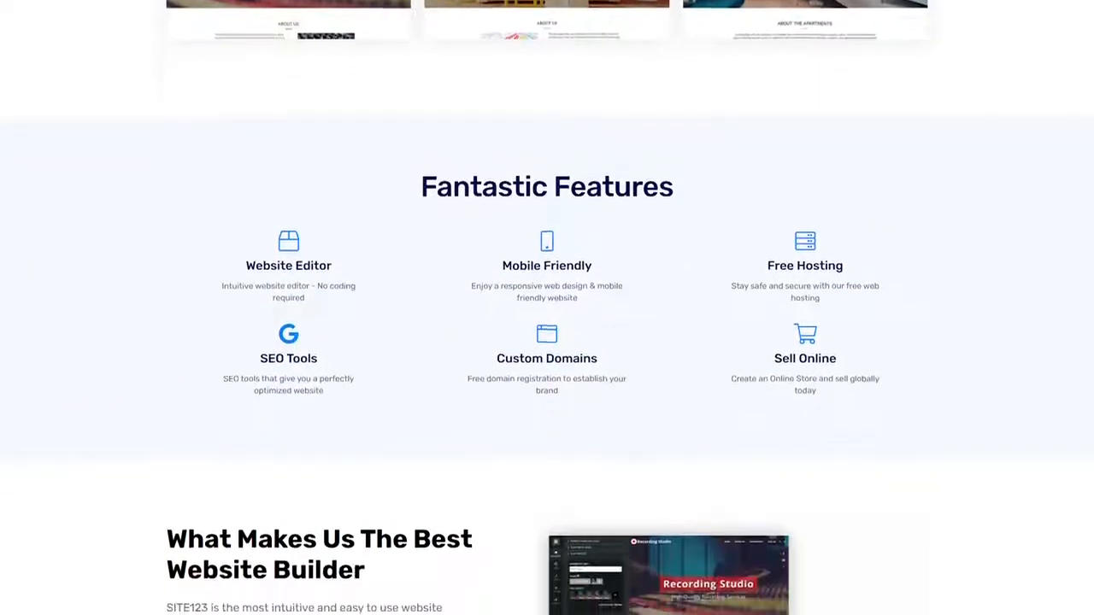
scroll(547, 308, down, 5)
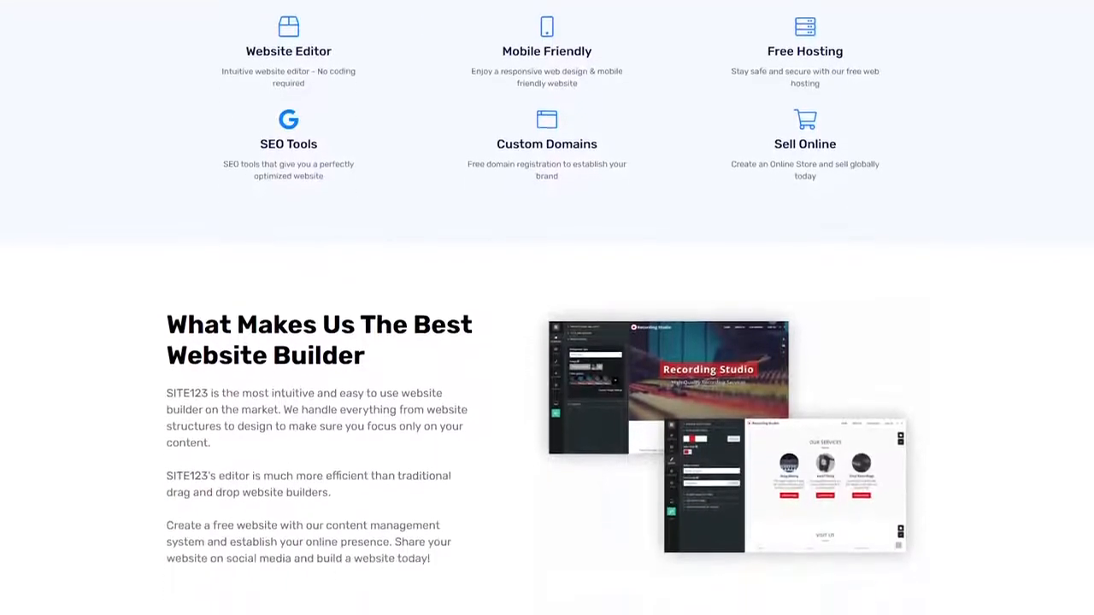
scroll(547, 308, down, 5)
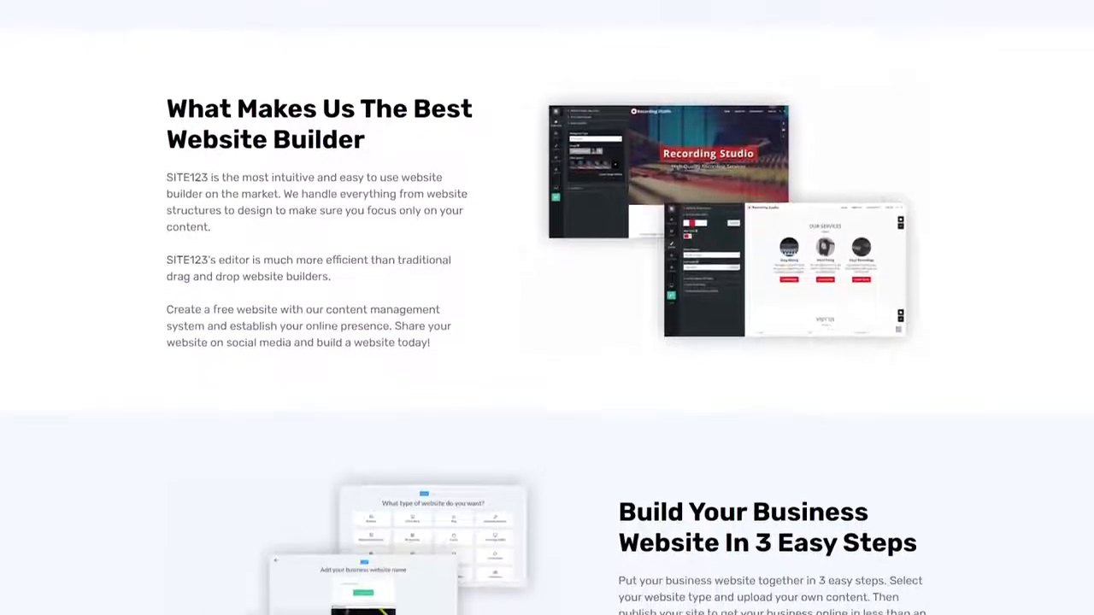
scroll(547, 308, down, 5)
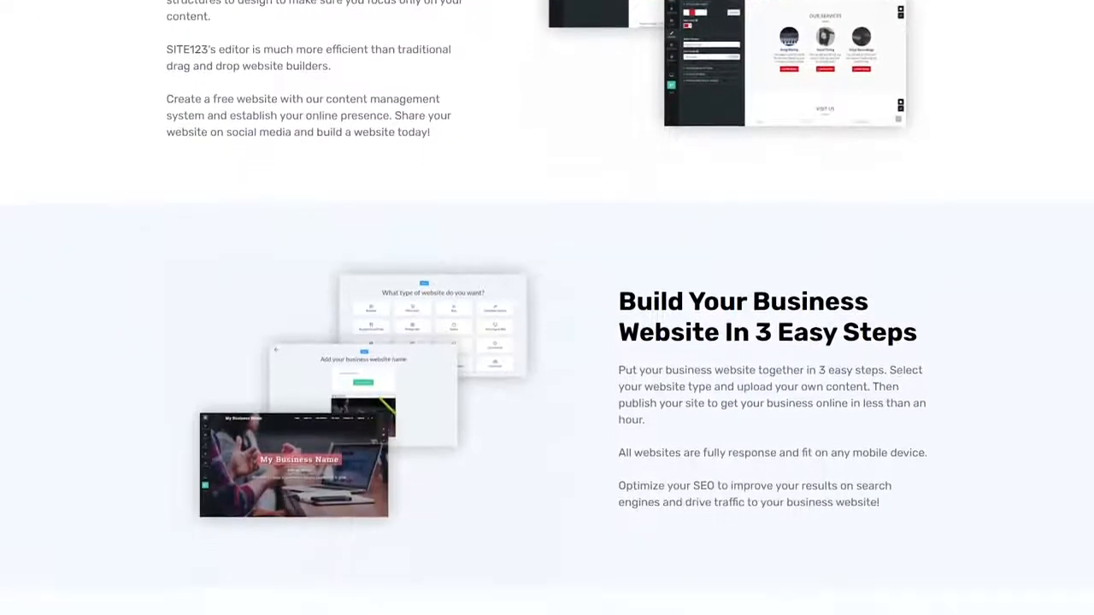
scroll(548, 307, down, 5)
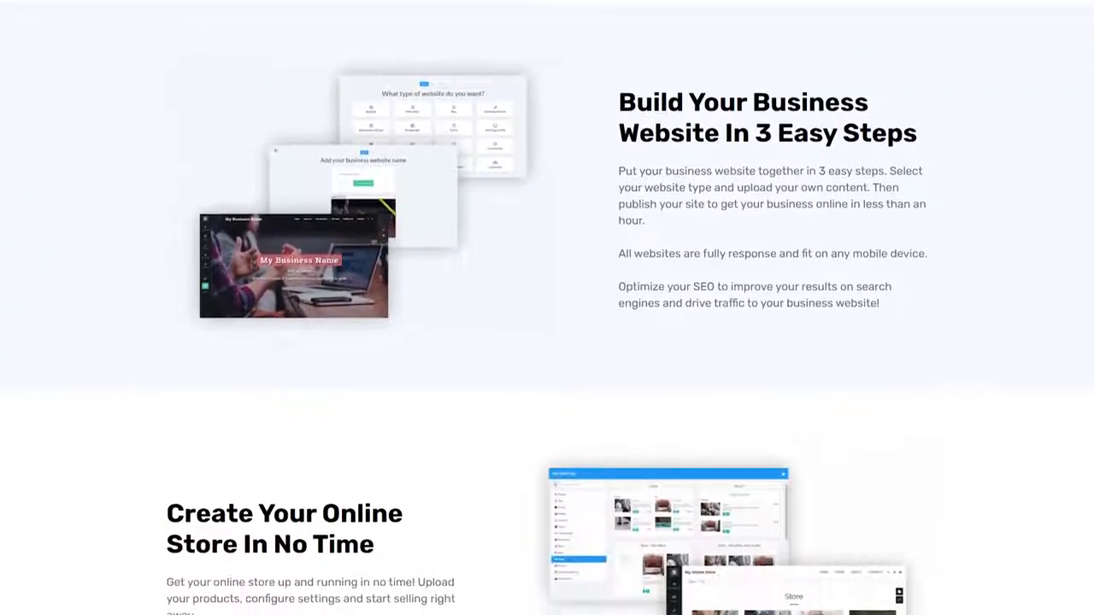
scroll(547, 308, down, 4)
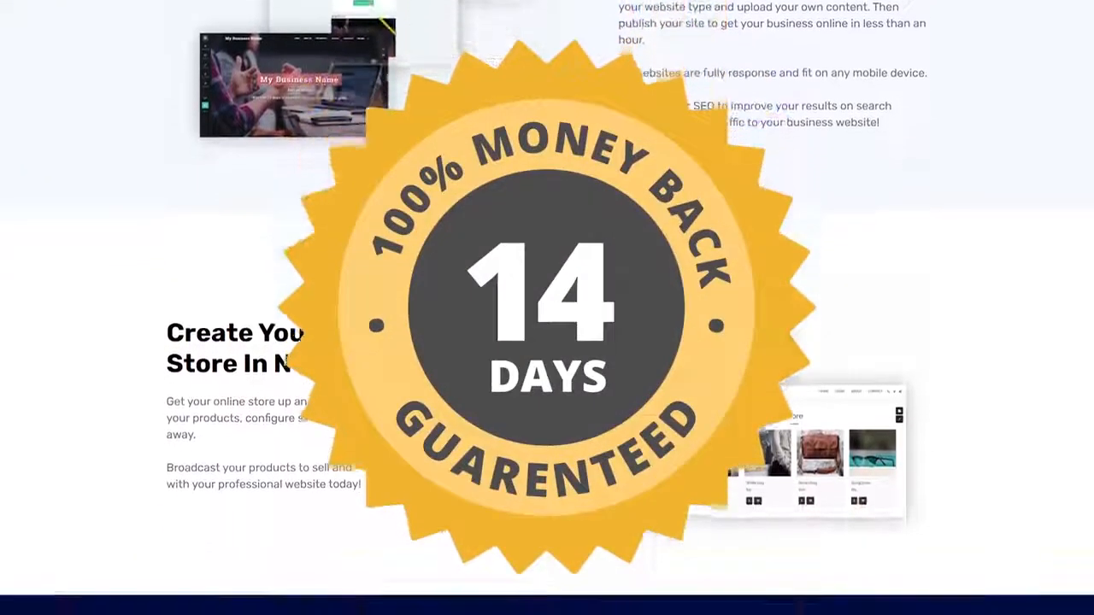
scroll(547, 307, down, 3)
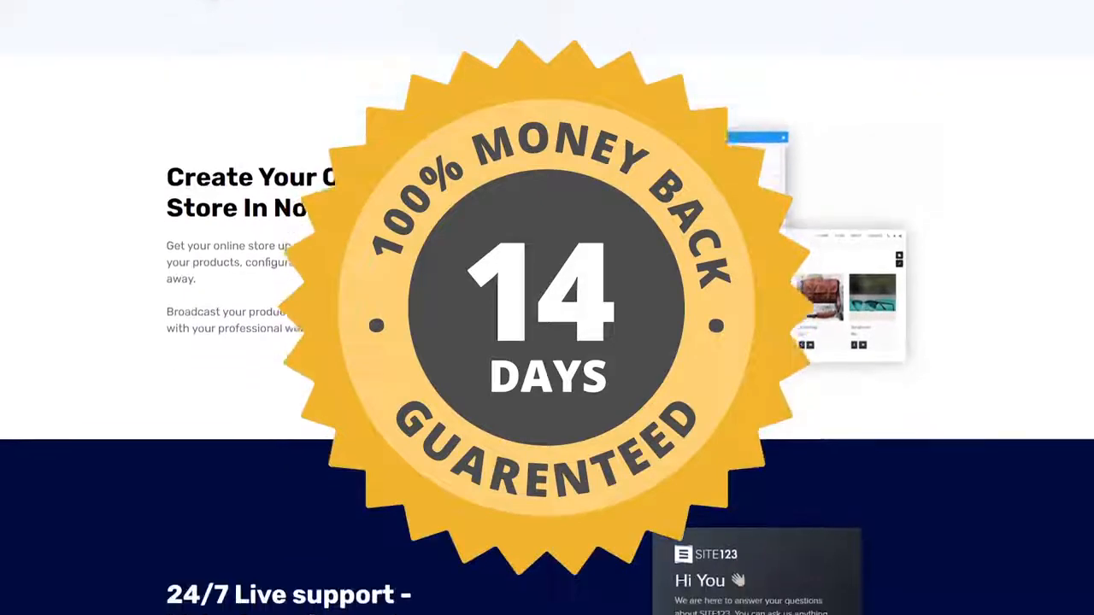
scroll(547, 308, down, 3)
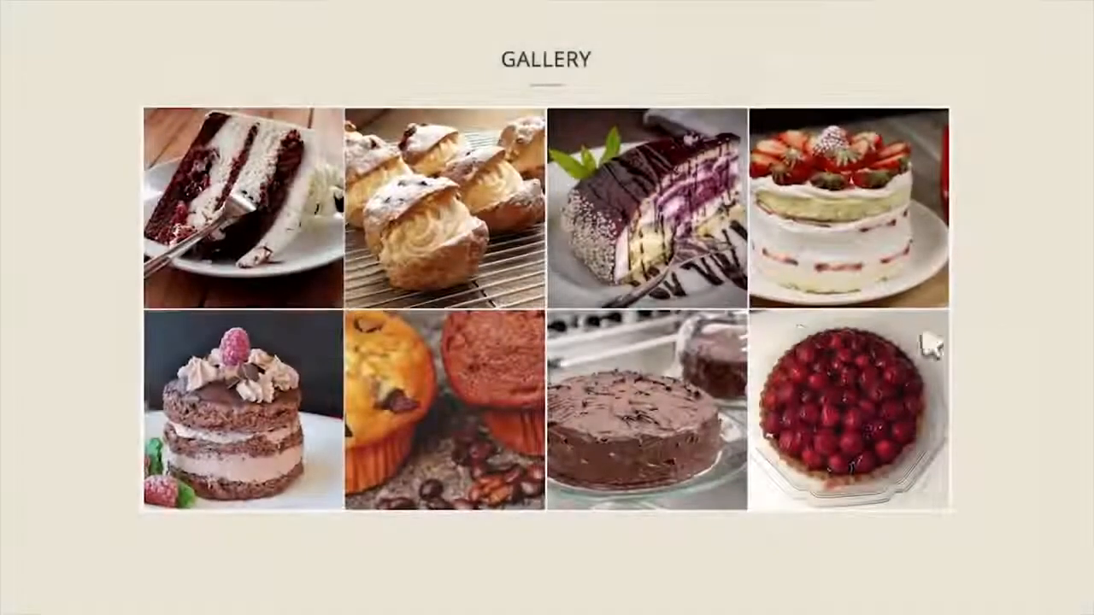
click(486, 260)
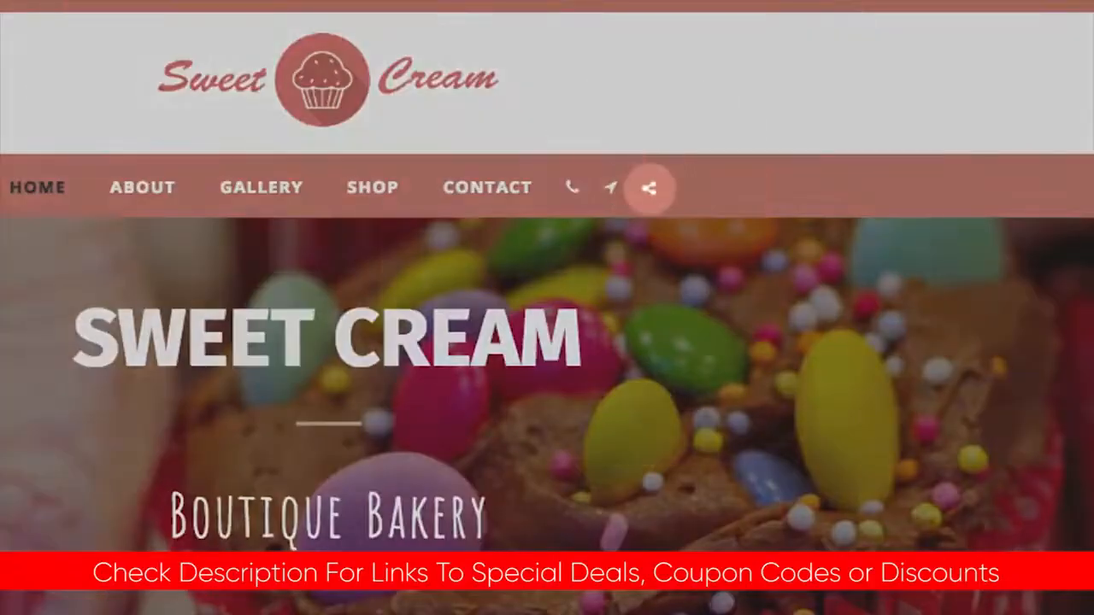
click(650, 185)
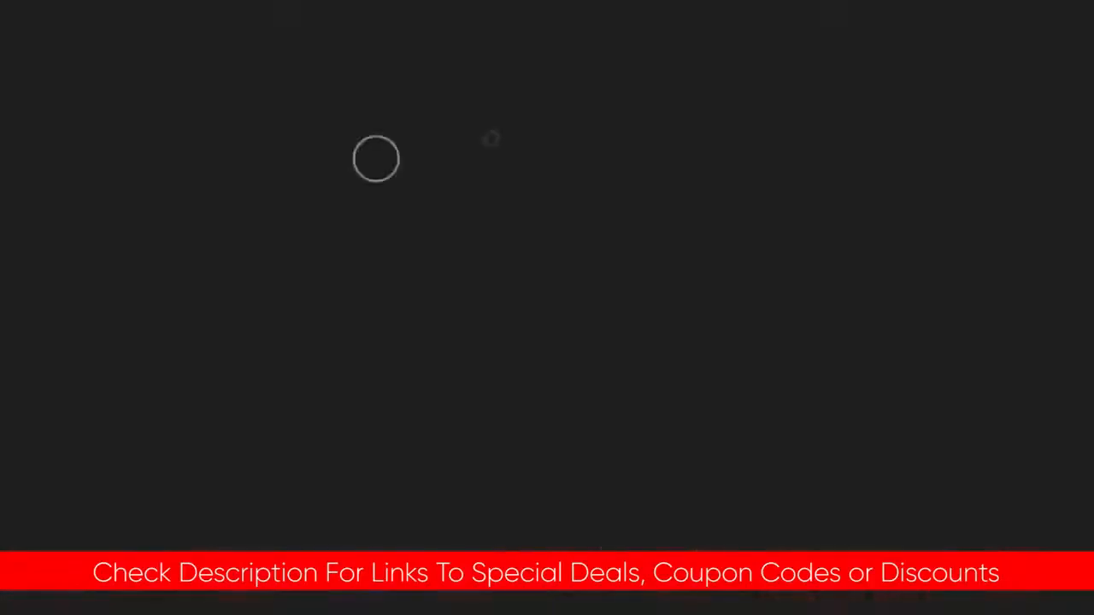